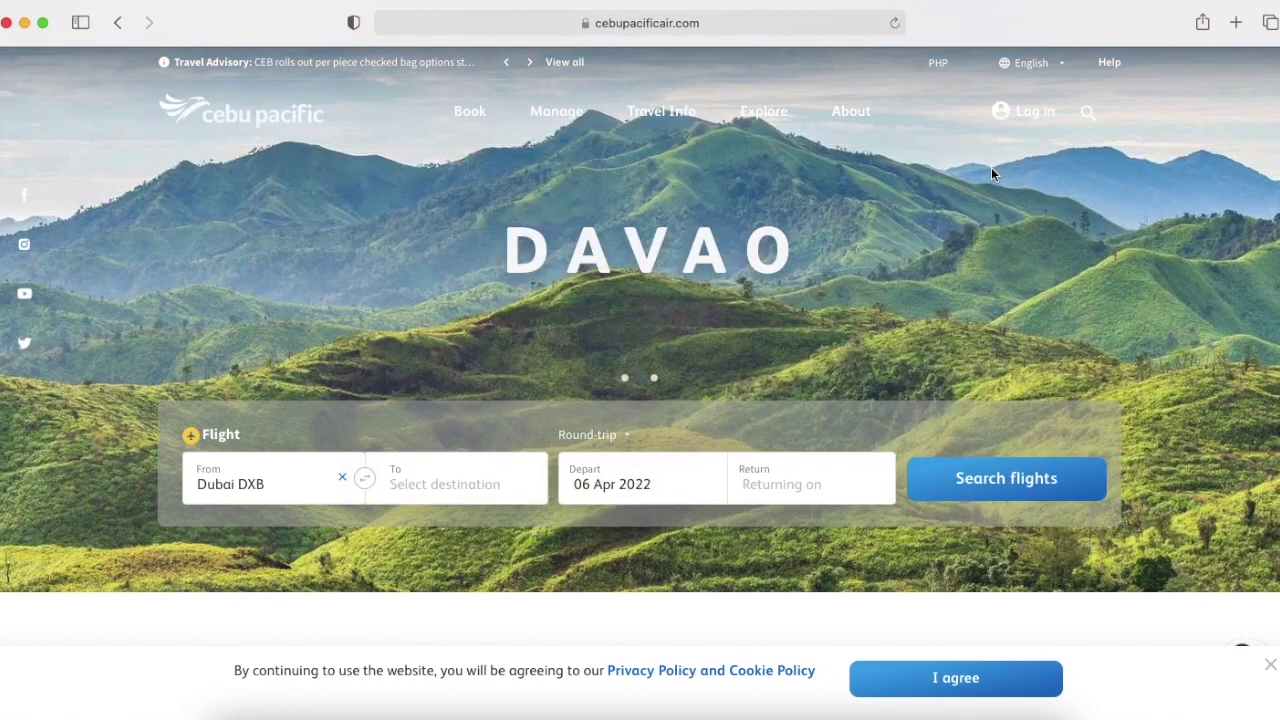
Log in to the Cebu Pacific account with the saved credentials.
{"action": "mouse_move", "coordinate": [1025, 107]}
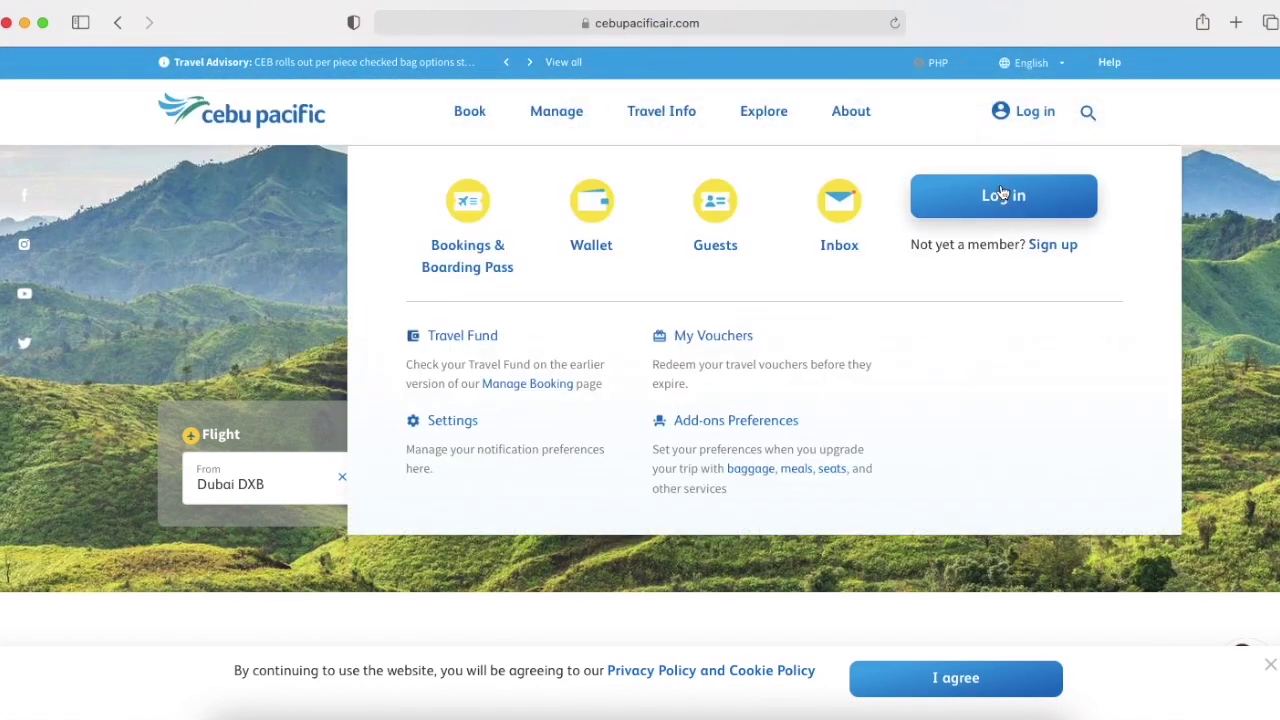
{"action": "left_click", "coordinate": [1003, 195]}
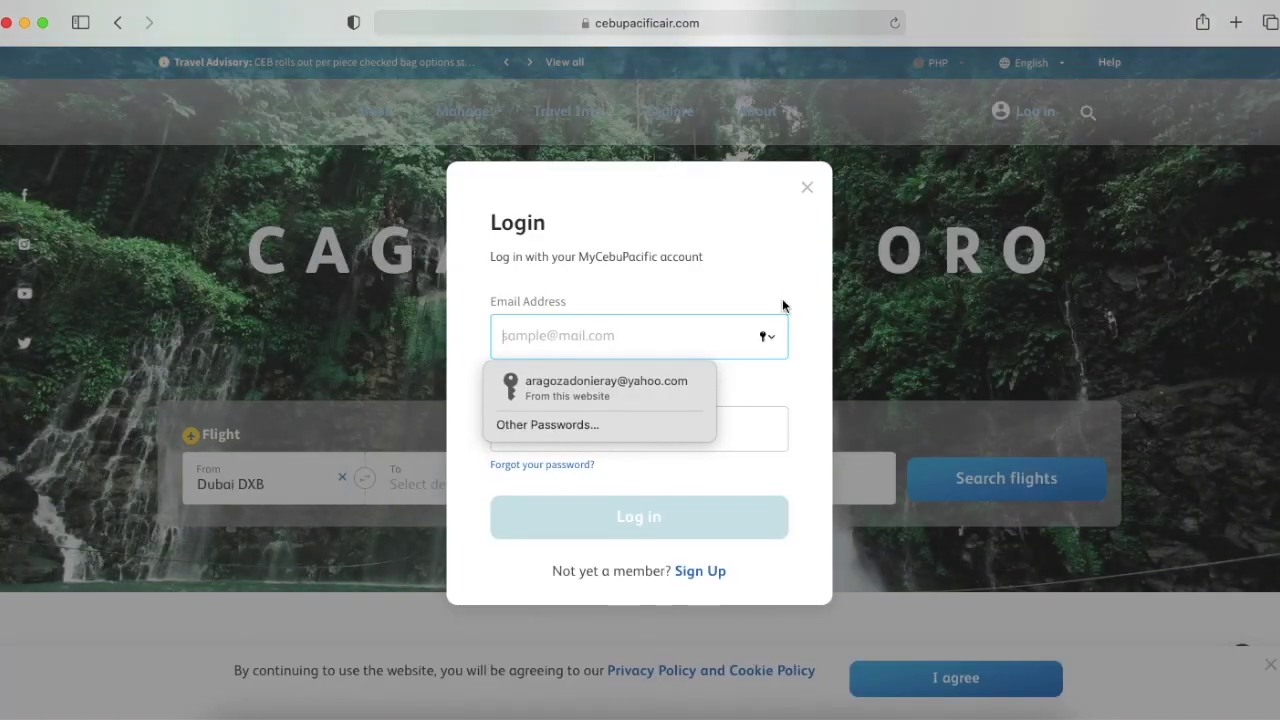
{"action": "left_click", "coordinate": [572, 388]}
{"action": "left_click", "coordinate": [590, 518]}
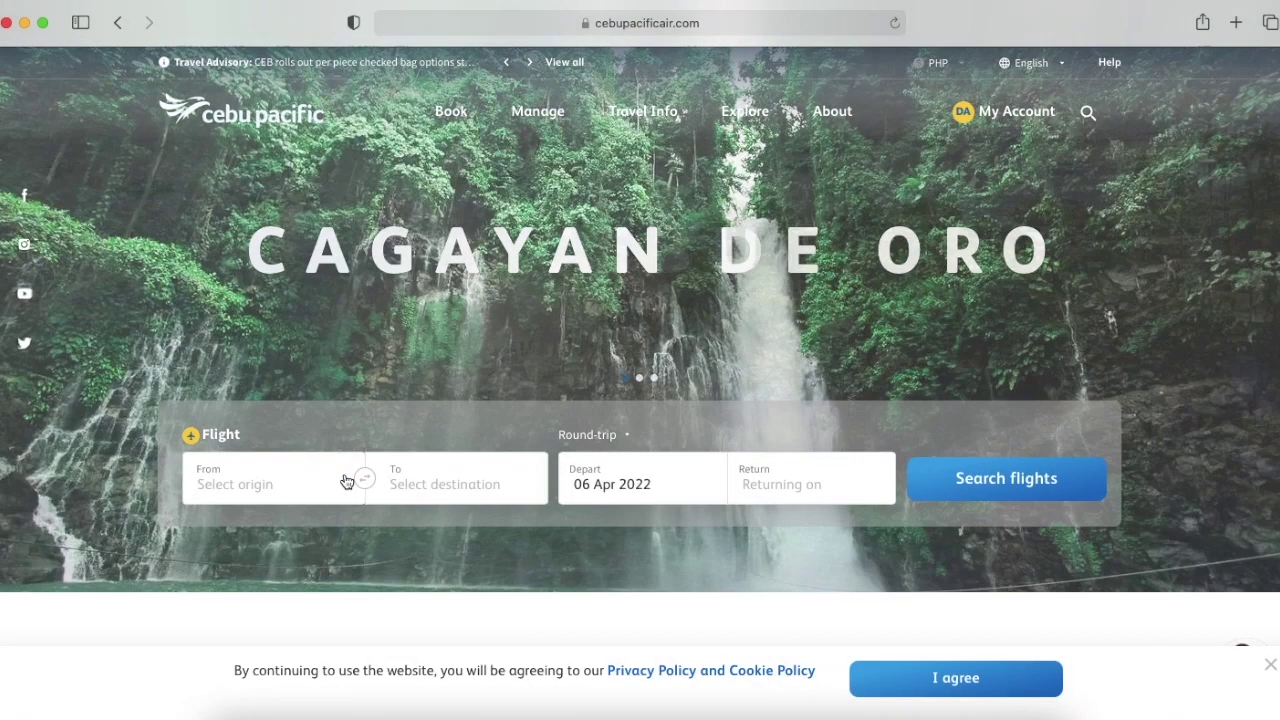
Set the round-trip route from Manila (MNL) to Boracay (Caticlan) and bring up the fare calendar.
{"action": "left_click", "coordinate": [253, 484]}
{"action": "scroll", "coordinate": [253, 488], "scroll_direction": "down", "scroll_amount": 5}
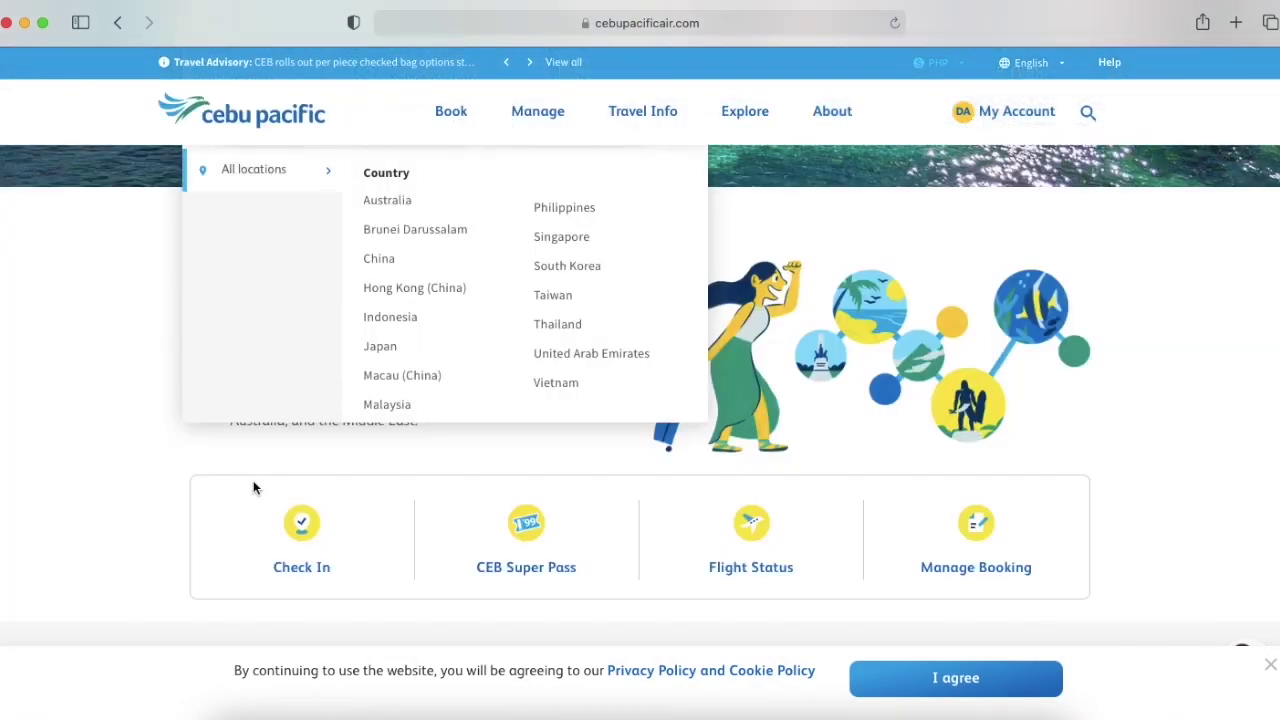
{"action": "type", "text": "Manila"}
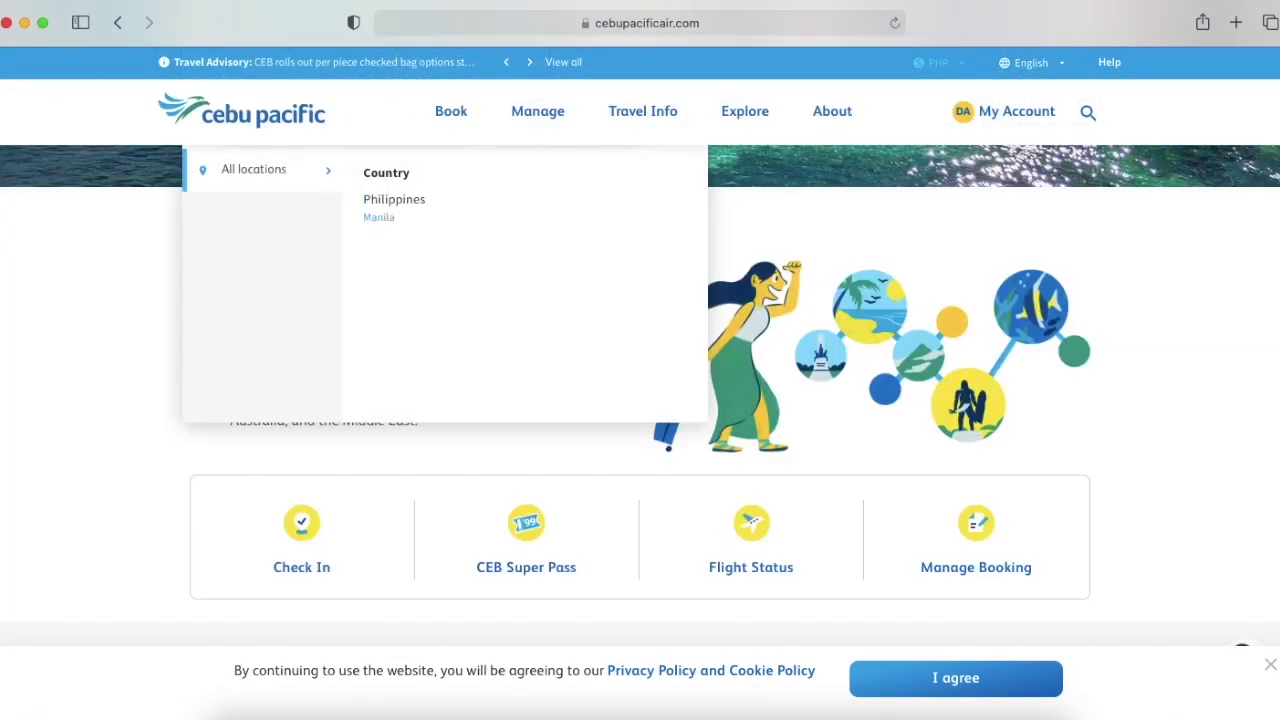
{"action": "scroll", "coordinate": [250, 494], "scroll_direction": "up", "scroll_amount": 3}
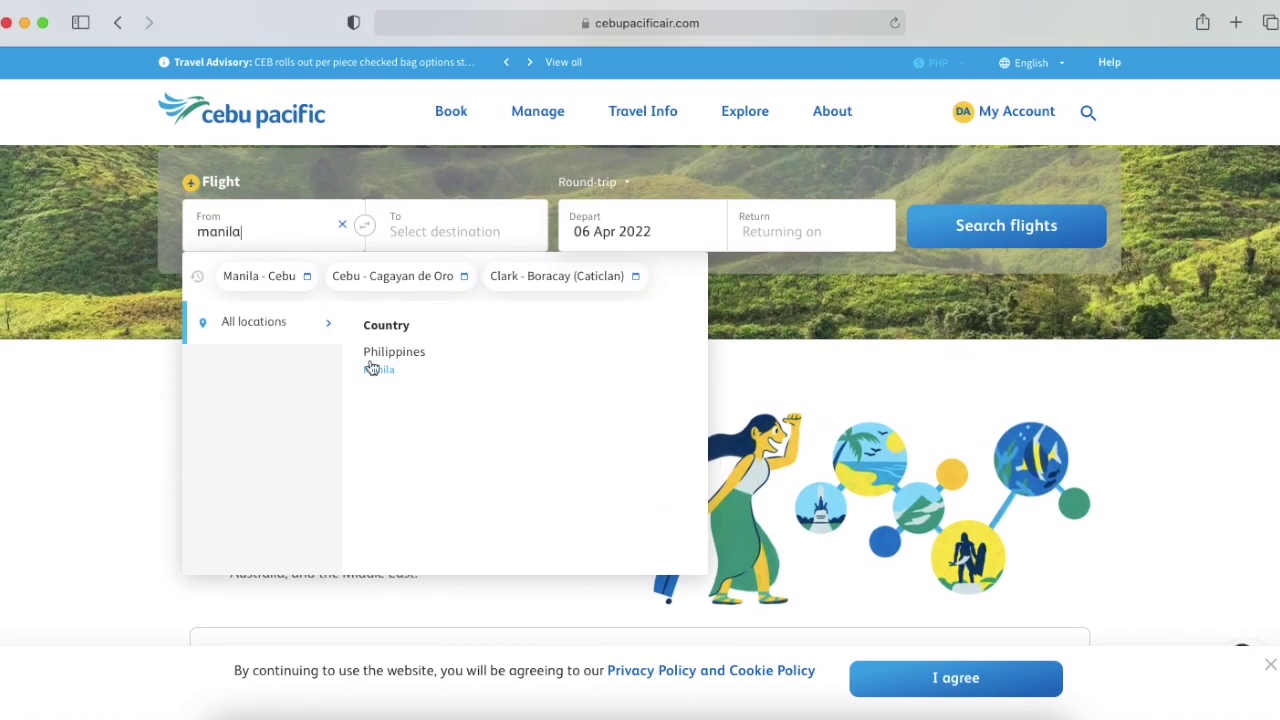
{"action": "left_click", "coordinate": [379, 369]}
{"action": "scroll", "coordinate": [439, 205], "scroll_direction": "up", "scroll_amount": 3}
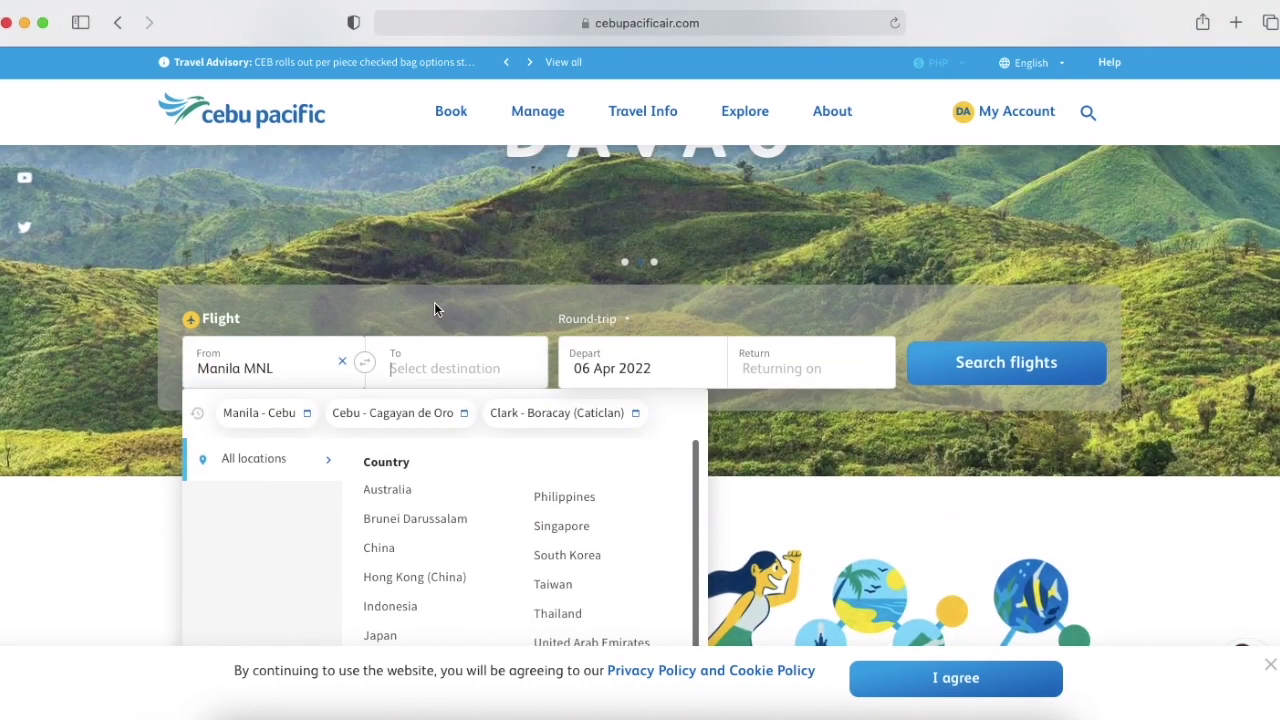
{"action": "type", "text": "boracay"}
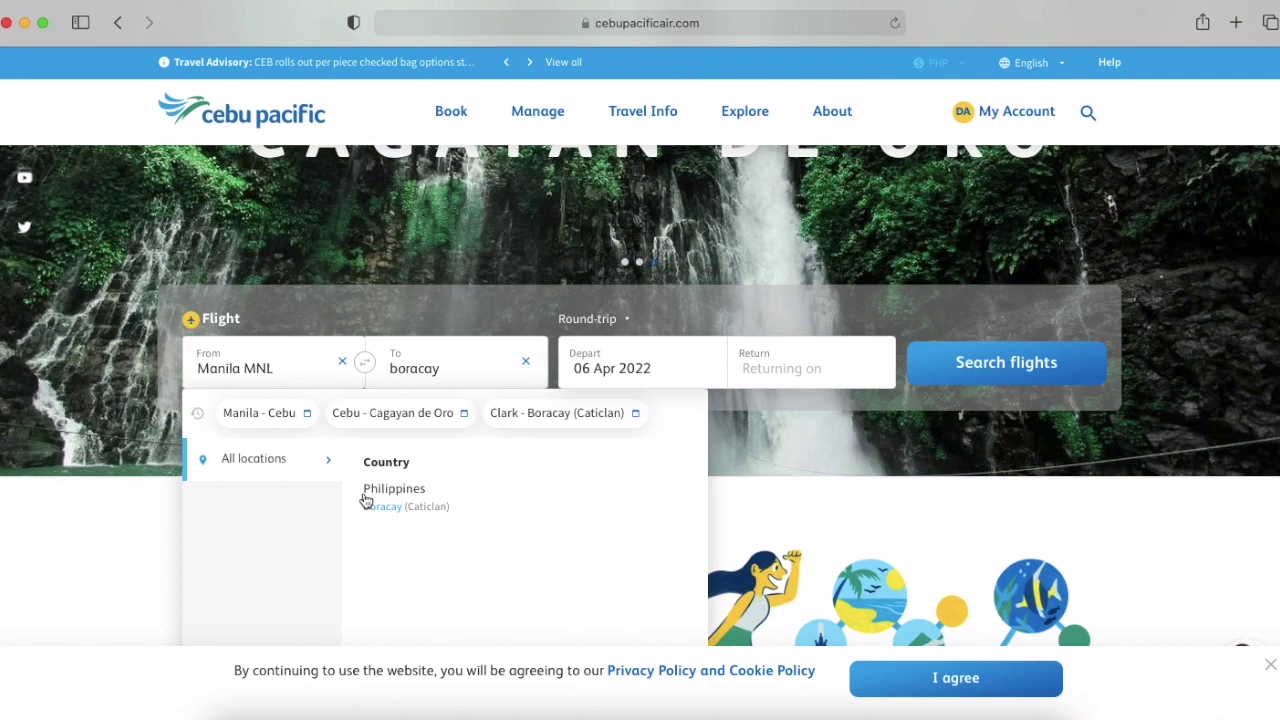
{"action": "left_click", "coordinate": [368, 502]}
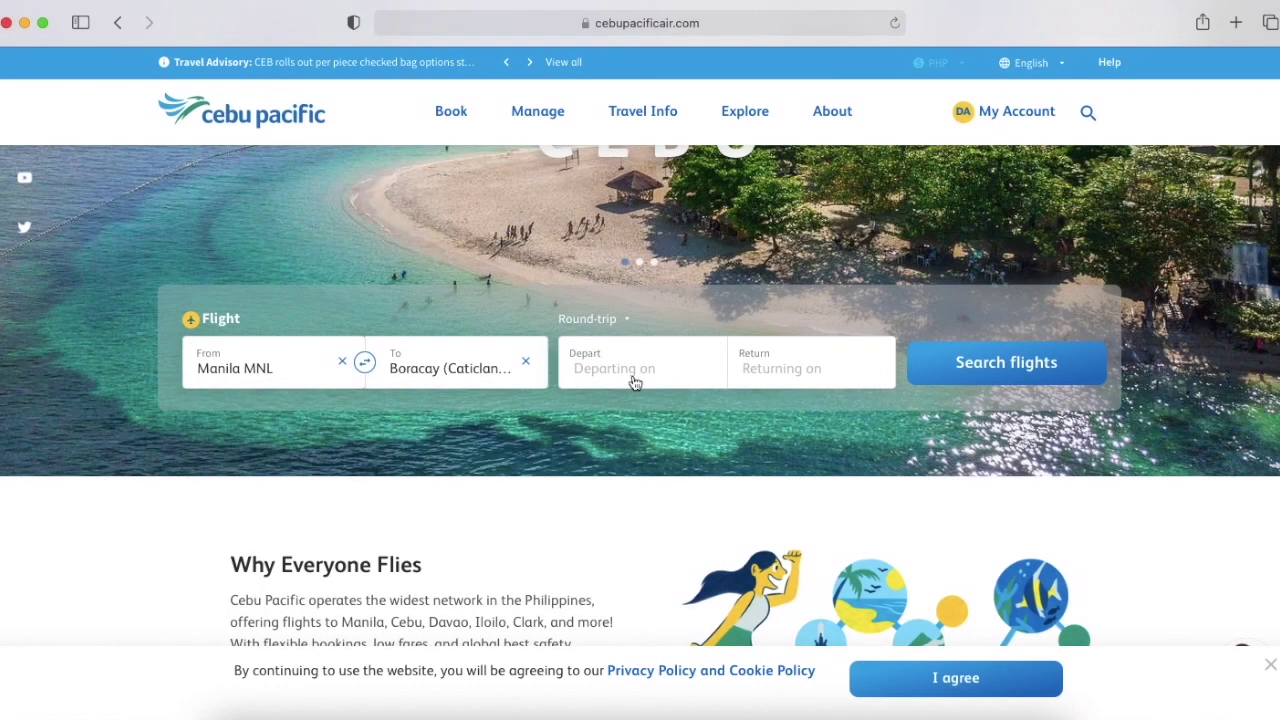
{"action": "left_click", "coordinate": [632, 380]}
{"action": "scroll", "coordinate": [760, 371], "scroll_direction": "down", "scroll_amount": 5}
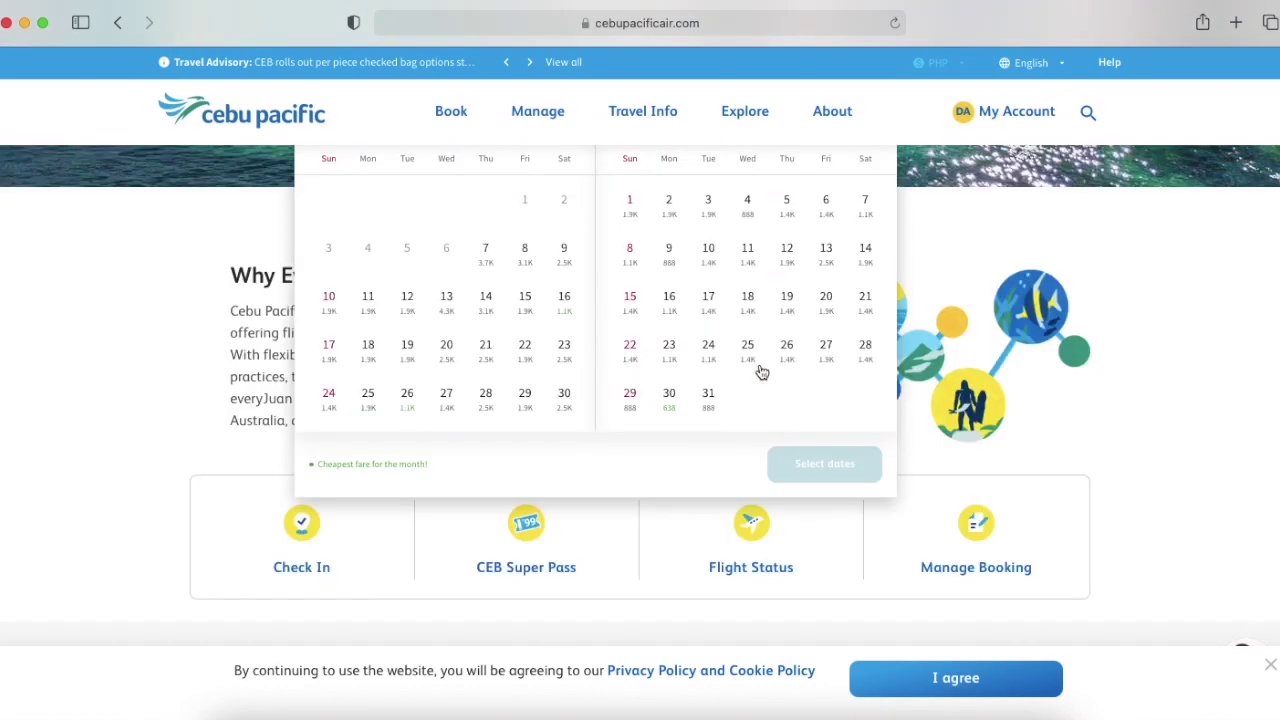
Pick 08 Aug 2022 departure and 10 Aug 2022 return, then search flights.
{"action": "scroll", "coordinate": [656, 341], "scroll_direction": "up", "scroll_amount": 1}
{"action": "scroll", "coordinate": [656, 341], "scroll_direction": "up", "scroll_amount": 5}
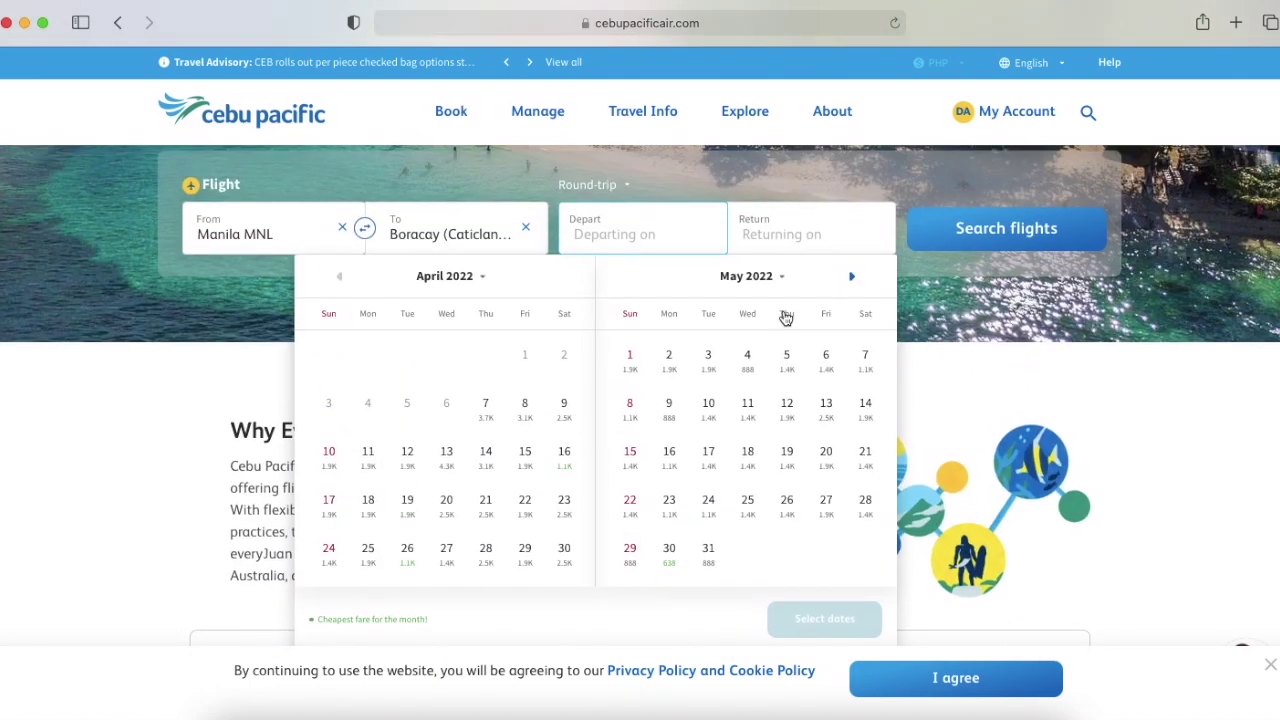
{"action": "left_click", "coordinate": [850, 279]}
{"action": "left_click", "coordinate": [850, 279]}
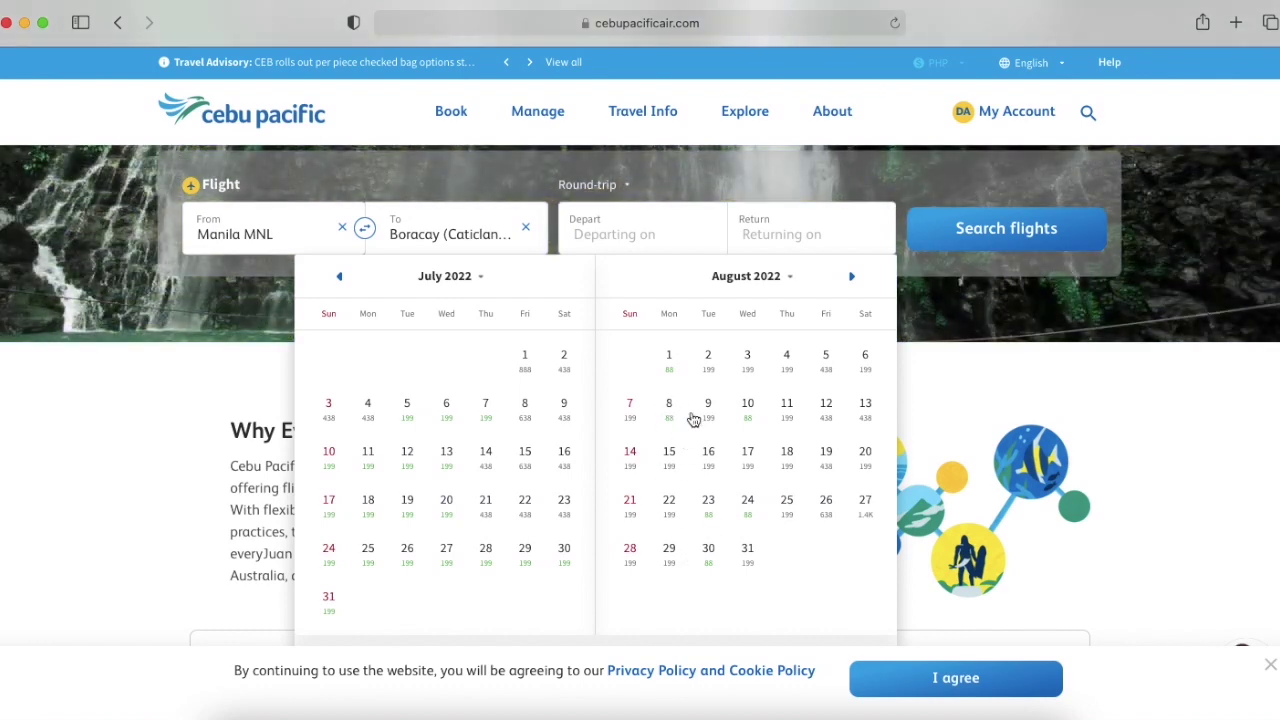
{"action": "left_click", "coordinate": [668, 405]}
{"action": "scroll", "coordinate": [752, 345], "scroll_direction": "down", "scroll_amount": 3}
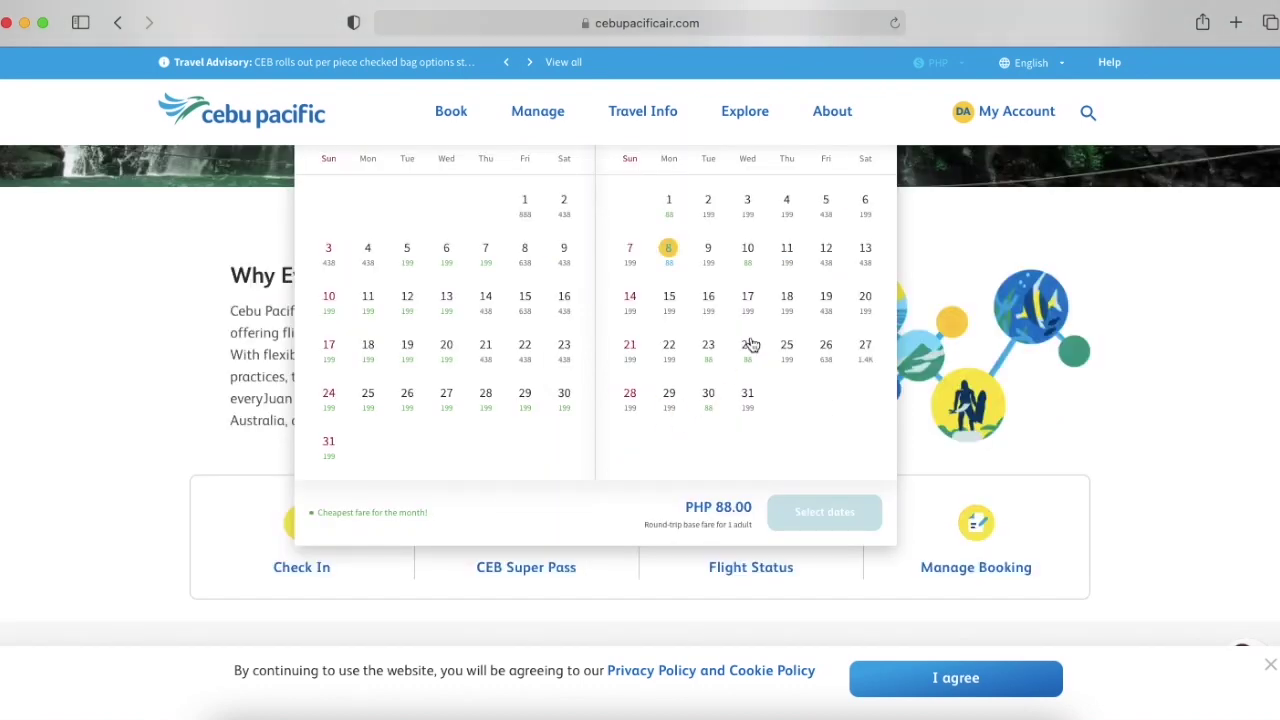
{"action": "left_click", "coordinate": [750, 252]}
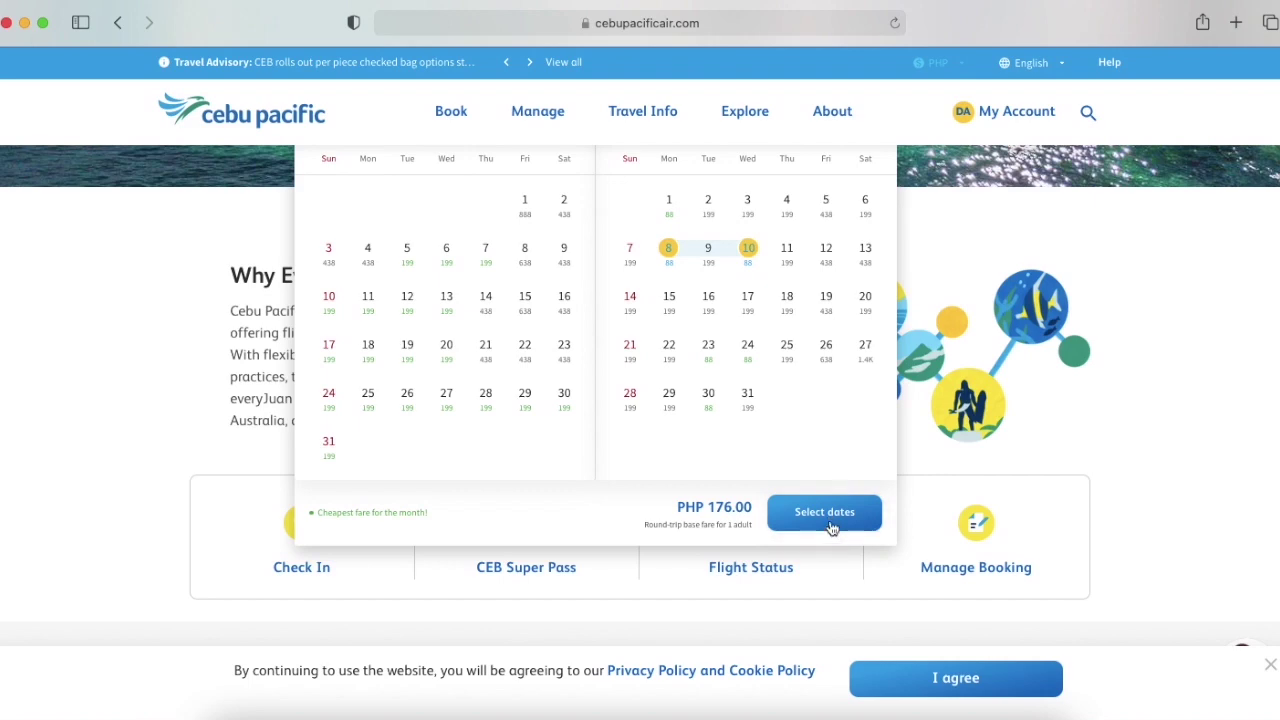
{"action": "left_click", "coordinate": [828, 514]}
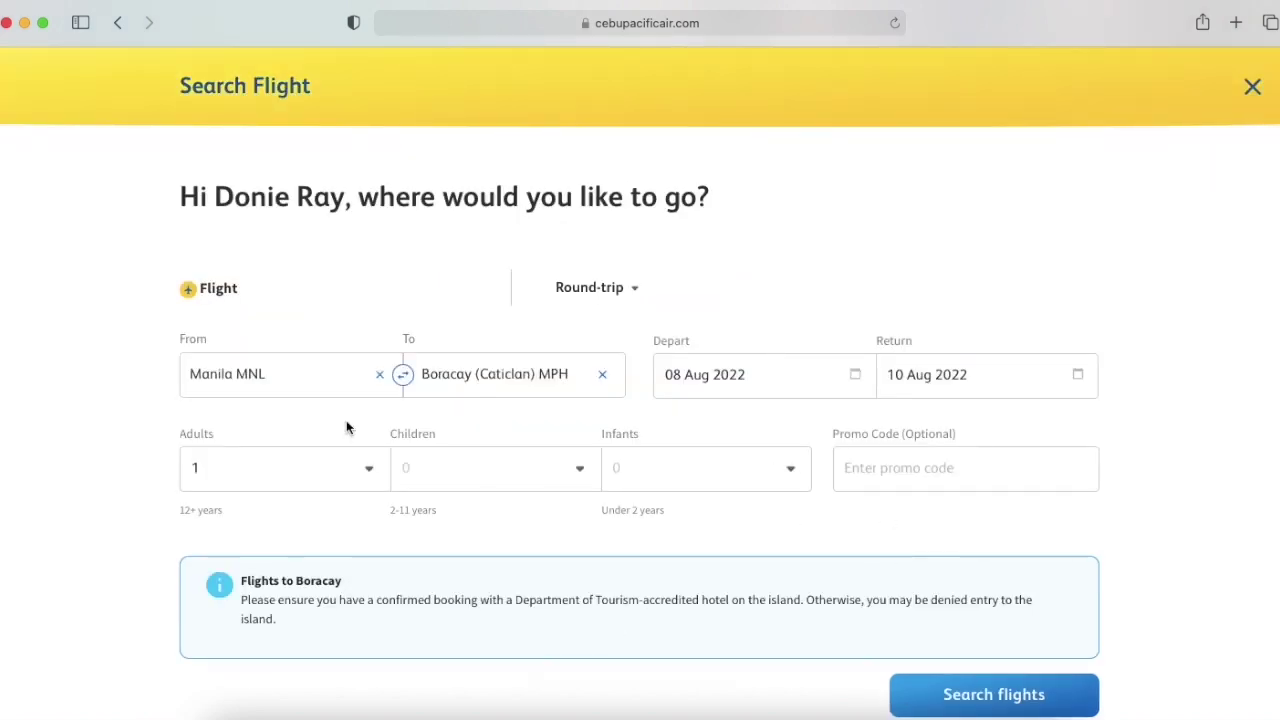
{"action": "scroll", "coordinate": [430, 489], "scroll_direction": "down", "scroll_amount": 1}
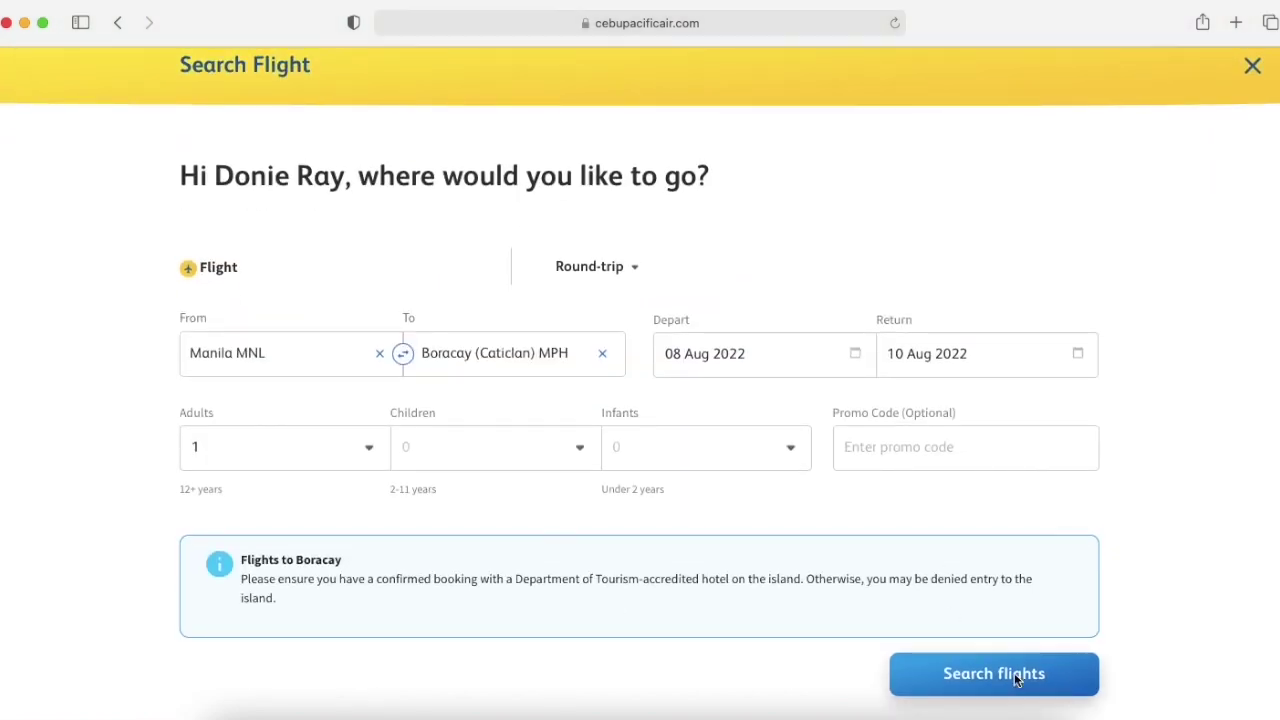
{"action": "left_click", "coordinate": [1017, 680]}
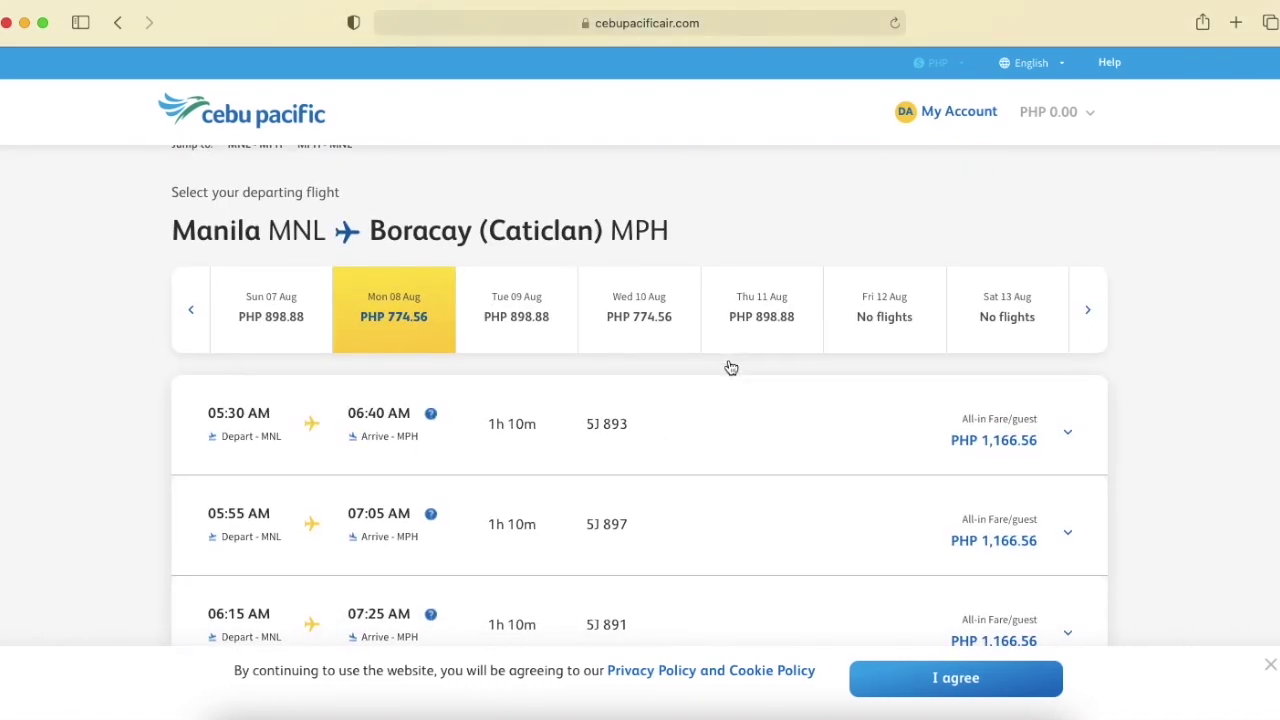
Select the 04:10 PM DG 6241 departure with GO Basic, adding PHP 774.56 to the total.
{"action": "scroll", "coordinate": [760, 466], "scroll_direction": "down", "scroll_amount": 5}
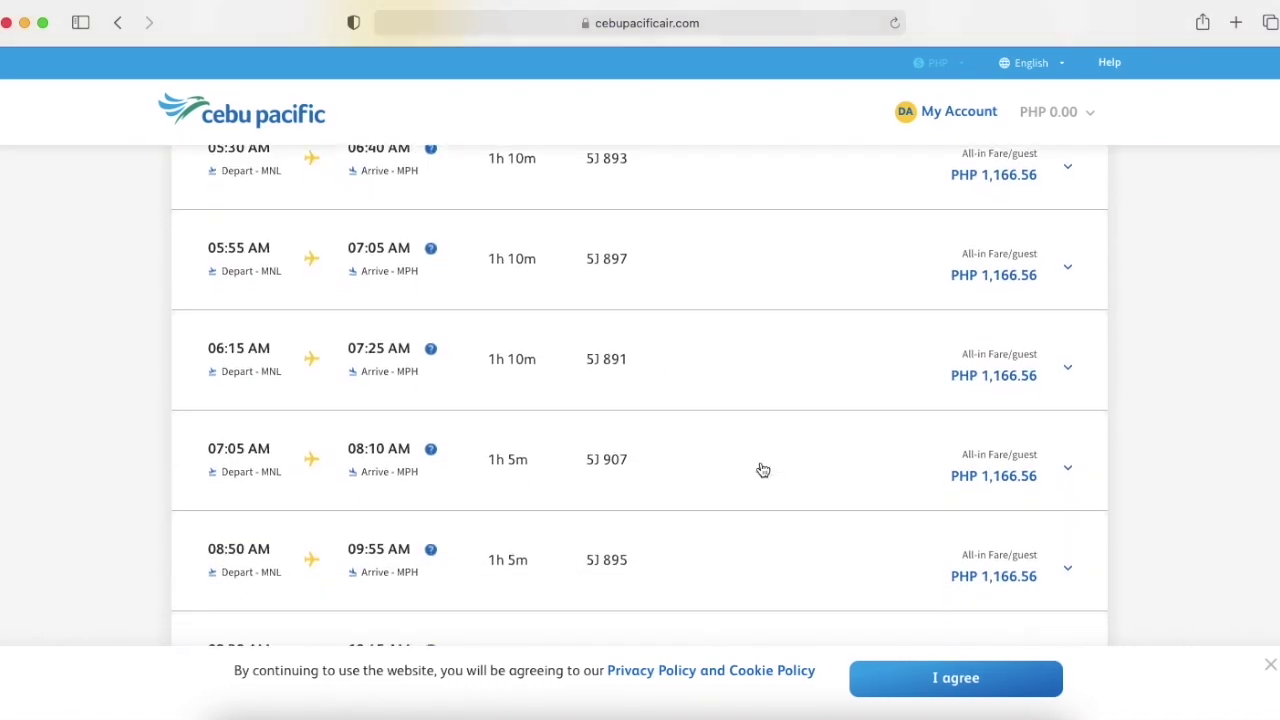
{"action": "left_click", "coordinate": [232, 467]}
{"action": "scroll", "coordinate": [741, 499], "scroll_direction": "down", "scroll_amount": 6}
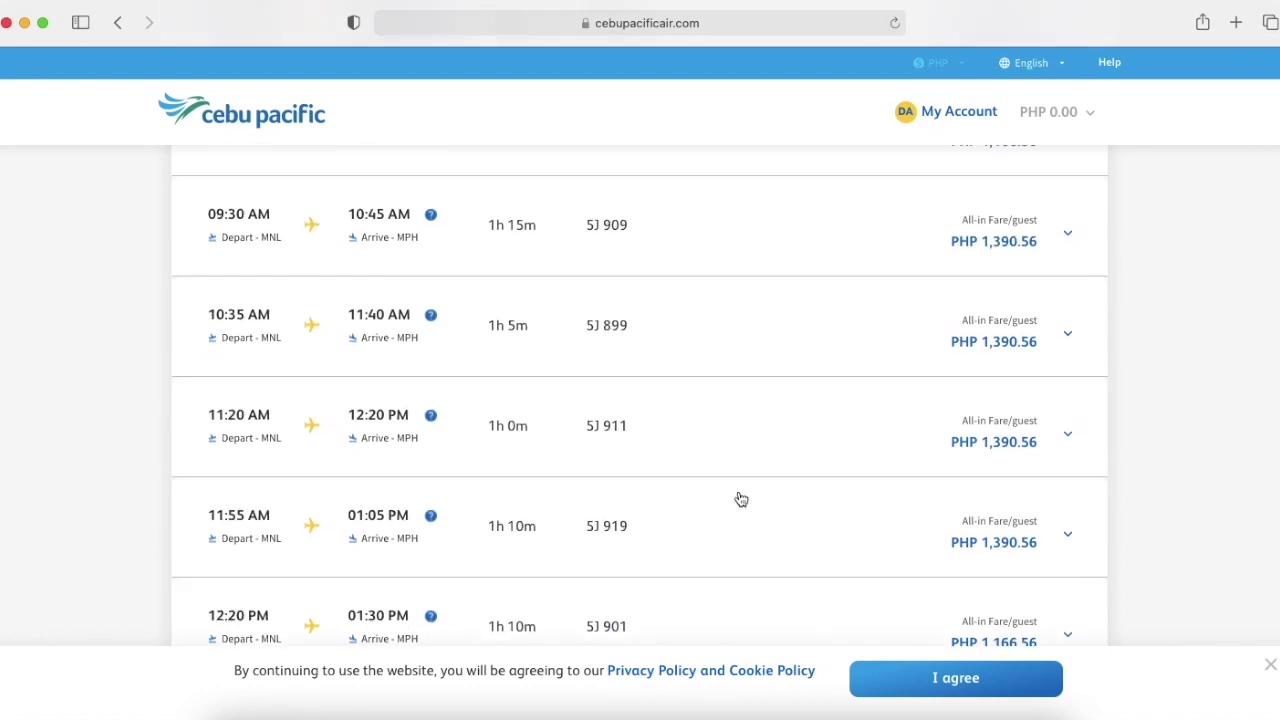
{"action": "scroll", "coordinate": [741, 499], "scroll_direction": "down", "scroll_amount": 4}
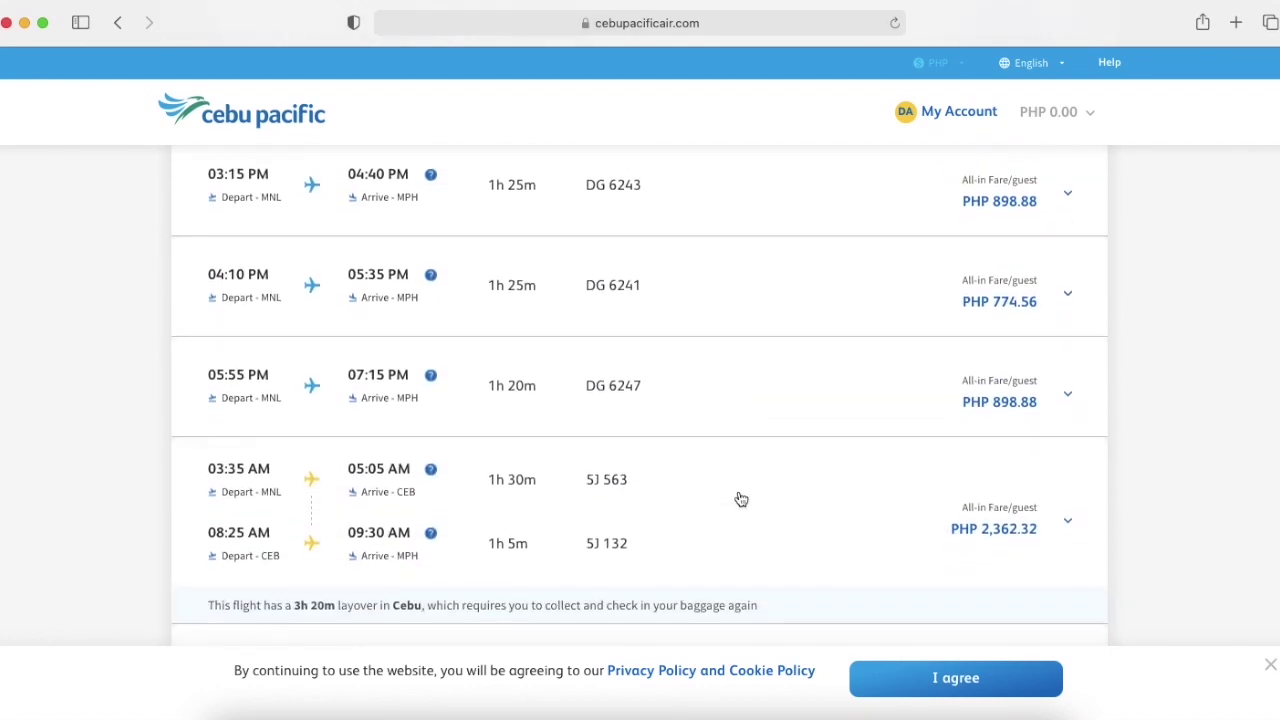
{"action": "left_click", "coordinate": [327, 302]}
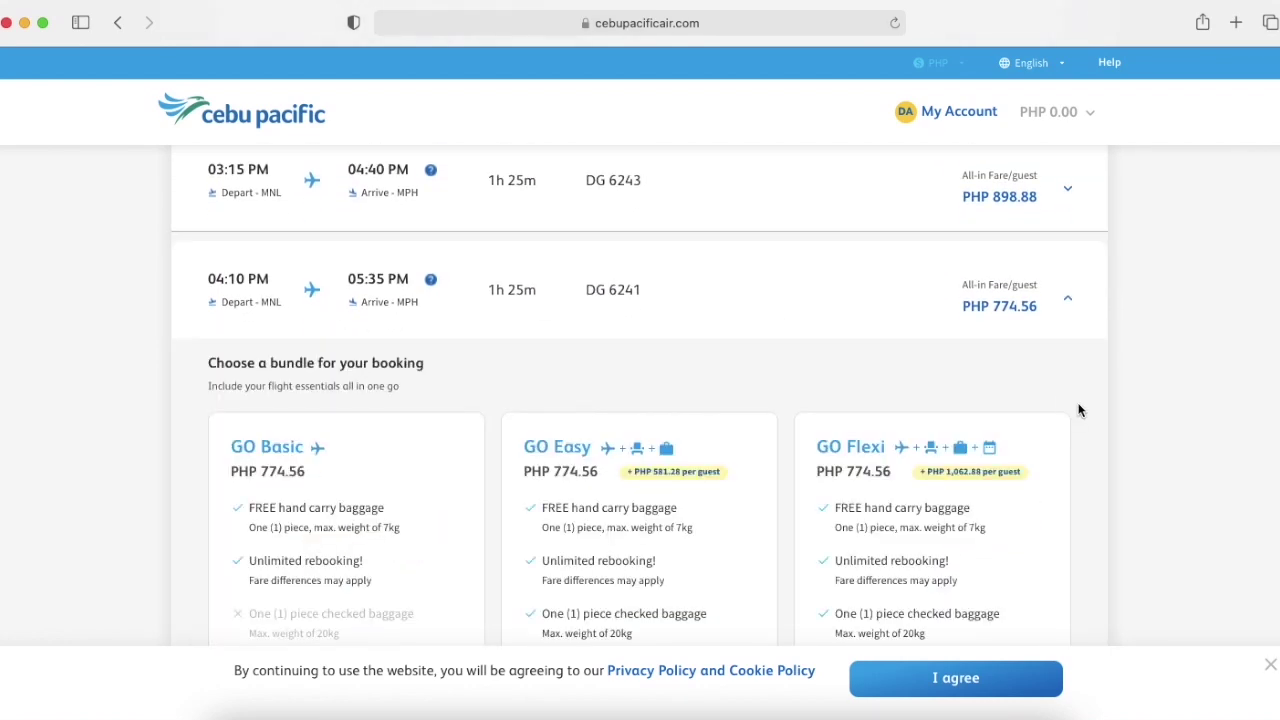
{"action": "scroll", "coordinate": [383, 357], "scroll_direction": "down", "scroll_amount": 5}
{"action": "left_click", "coordinate": [306, 500]}
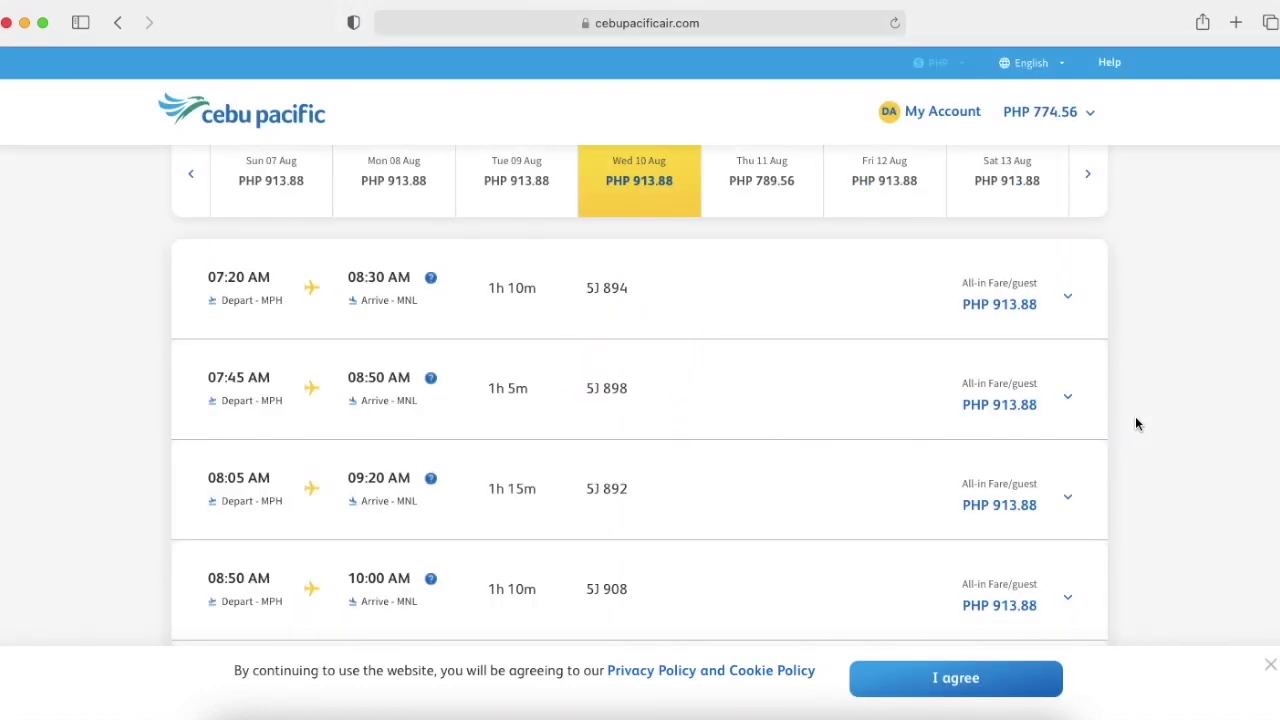
Take the 12:20 PM 5J 900 return on 10 Aug with GO Basic and continue at PHP 1,956.12.
{"action": "scroll", "coordinate": [940, 363], "scroll_direction": "down", "scroll_amount": 4}
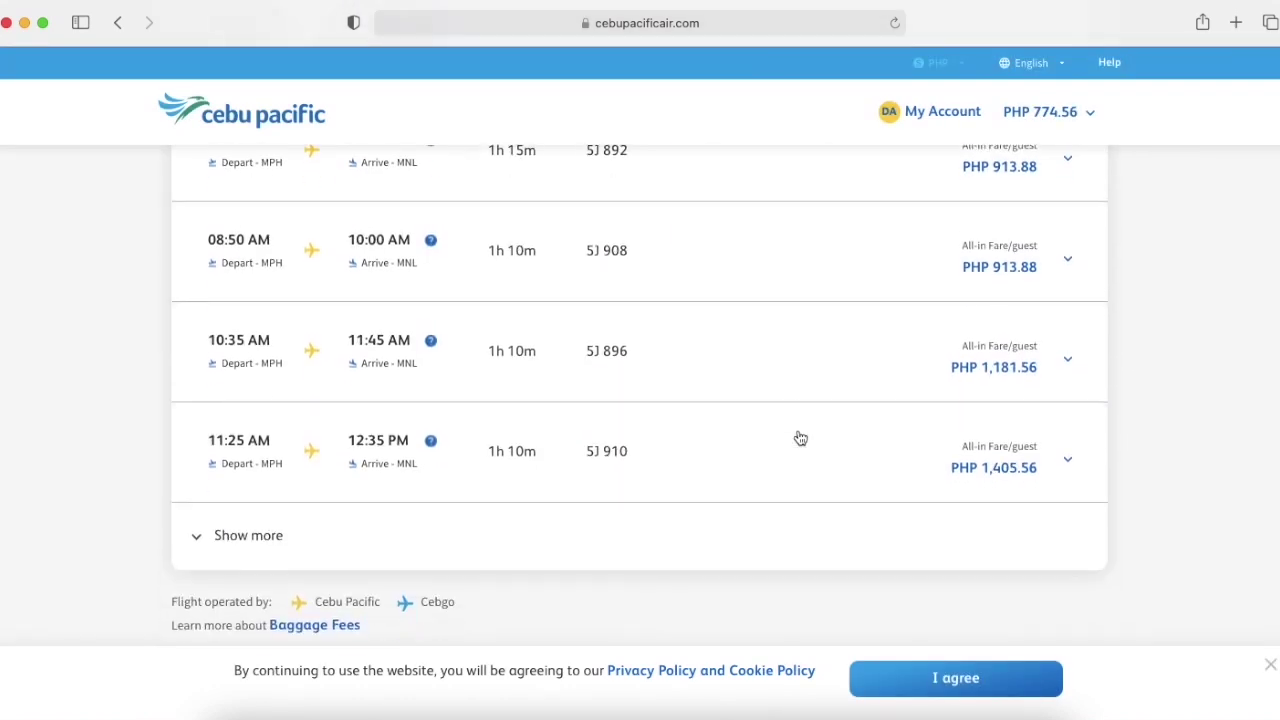
{"action": "left_click", "coordinate": [238, 538]}
{"action": "scroll", "coordinate": [815, 507], "scroll_direction": "down", "scroll_amount": 3}
{"action": "scroll", "coordinate": [815, 507], "scroll_direction": "down", "scroll_amount": 5}
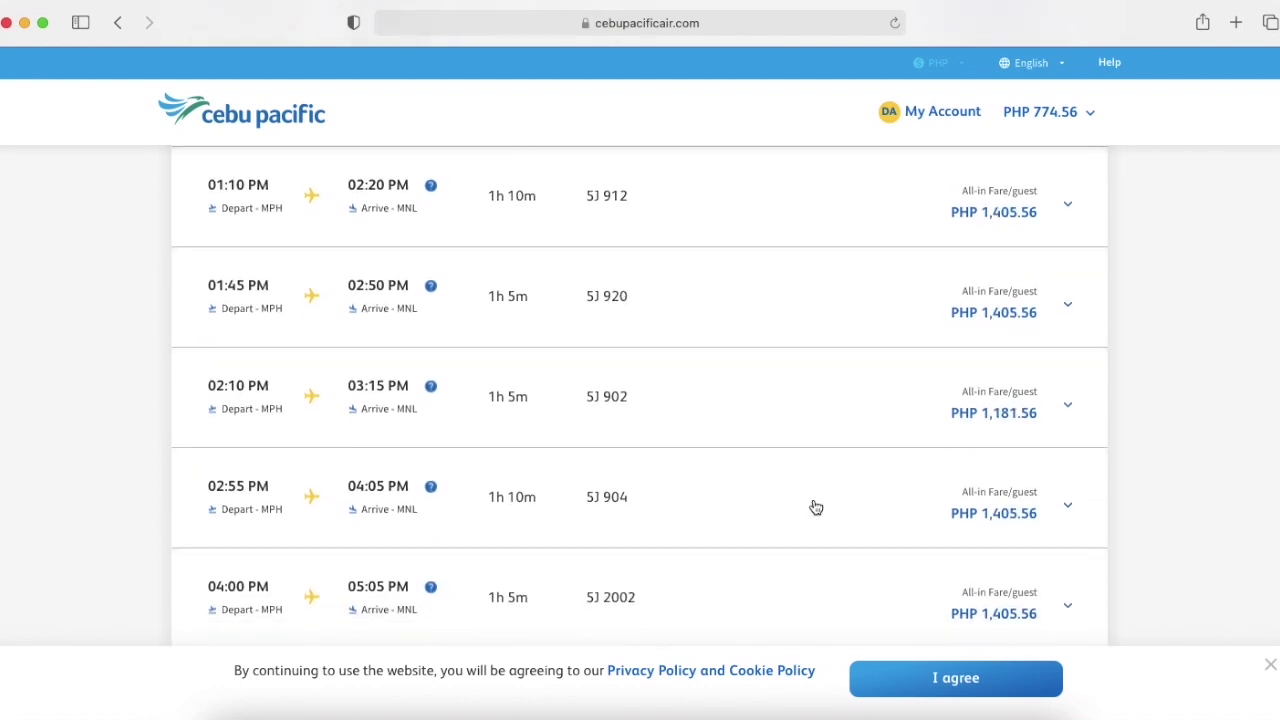
{"action": "scroll", "coordinate": [815, 507], "scroll_direction": "up", "scroll_amount": 15}
{"action": "scroll", "coordinate": [815, 507], "scroll_direction": "down", "scroll_amount": 3}
{"action": "scroll", "coordinate": [815, 507], "scroll_direction": "down", "scroll_amount": 2}
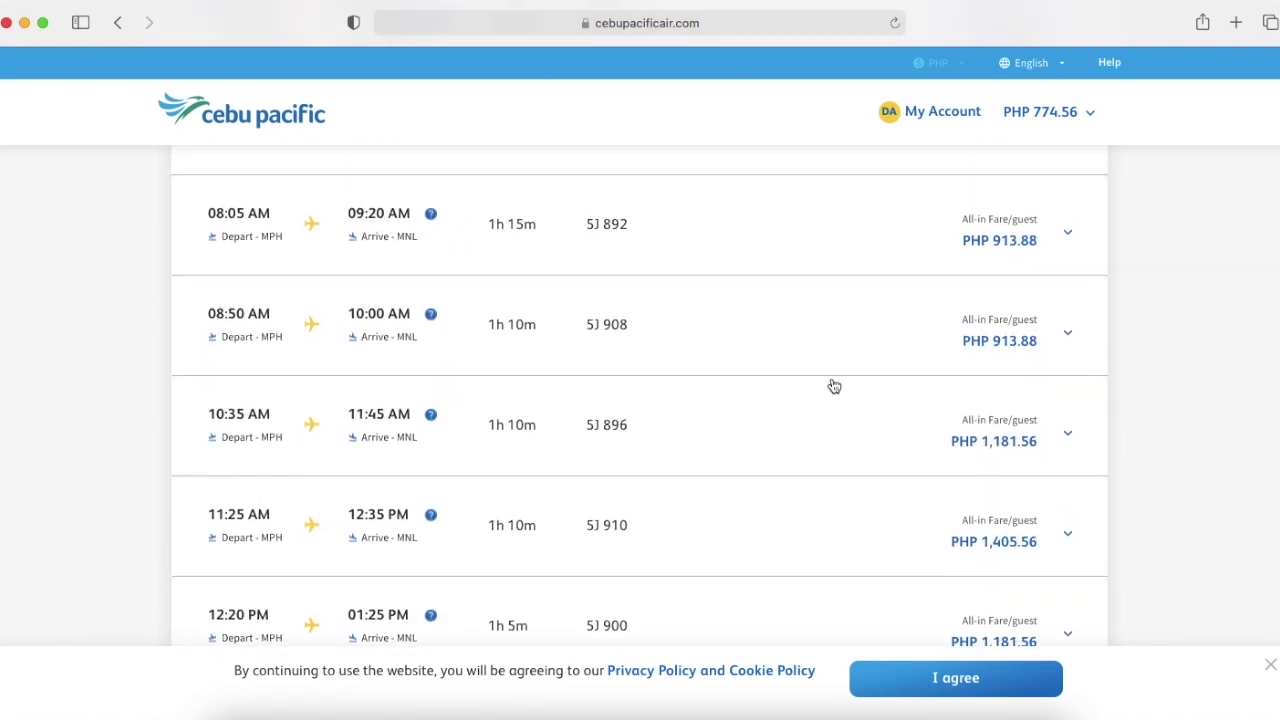
{"action": "scroll", "coordinate": [795, 536], "scroll_direction": "down", "scroll_amount": 2}
{"action": "left_click", "coordinate": [812, 458]}
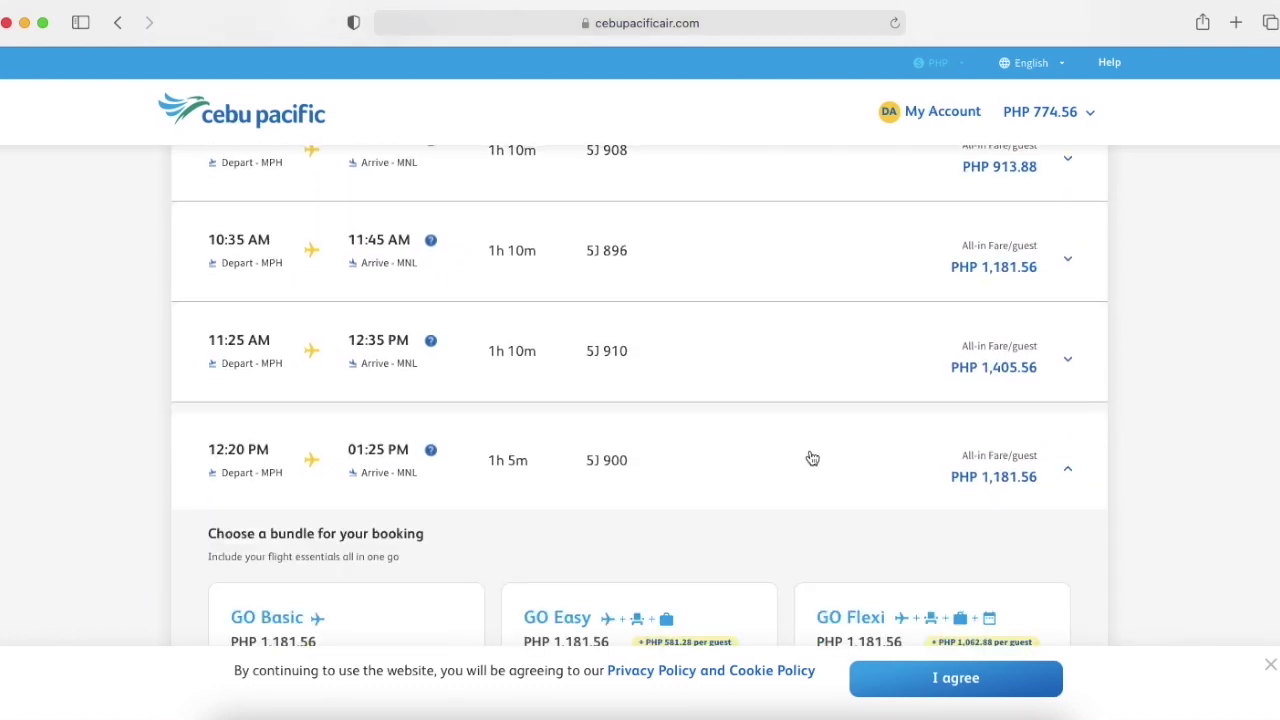
{"action": "scroll", "coordinate": [1234, 470], "scroll_direction": "down", "scroll_amount": 2}
{"action": "scroll", "coordinate": [900, 565], "scroll_direction": "down", "scroll_amount": 5}
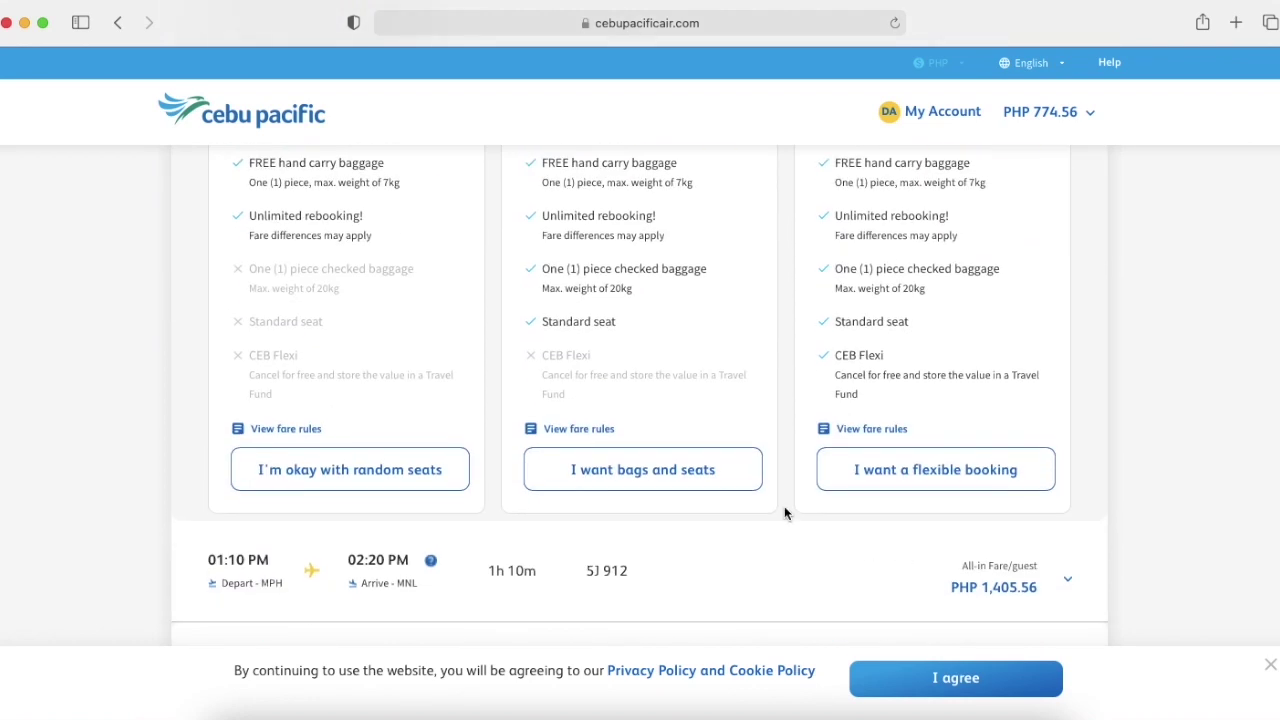
{"action": "left_click", "coordinate": [349, 466]}
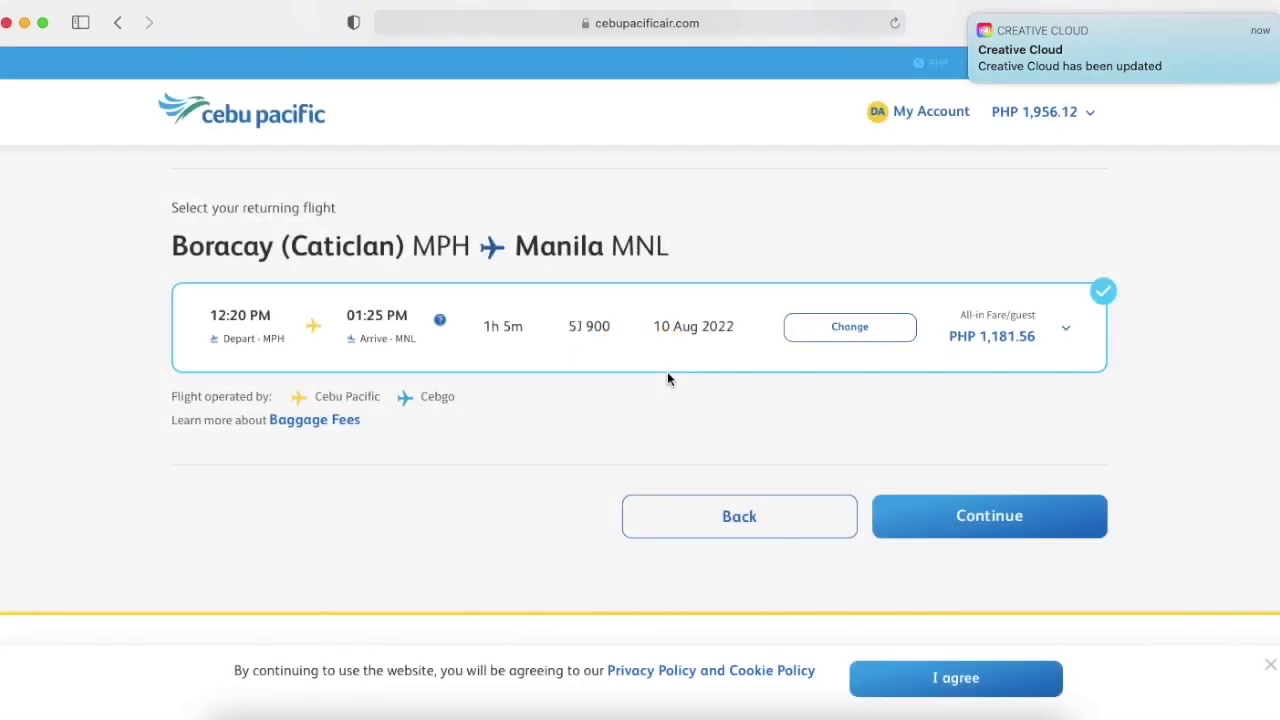
{"action": "left_click", "coordinate": [972, 525]}
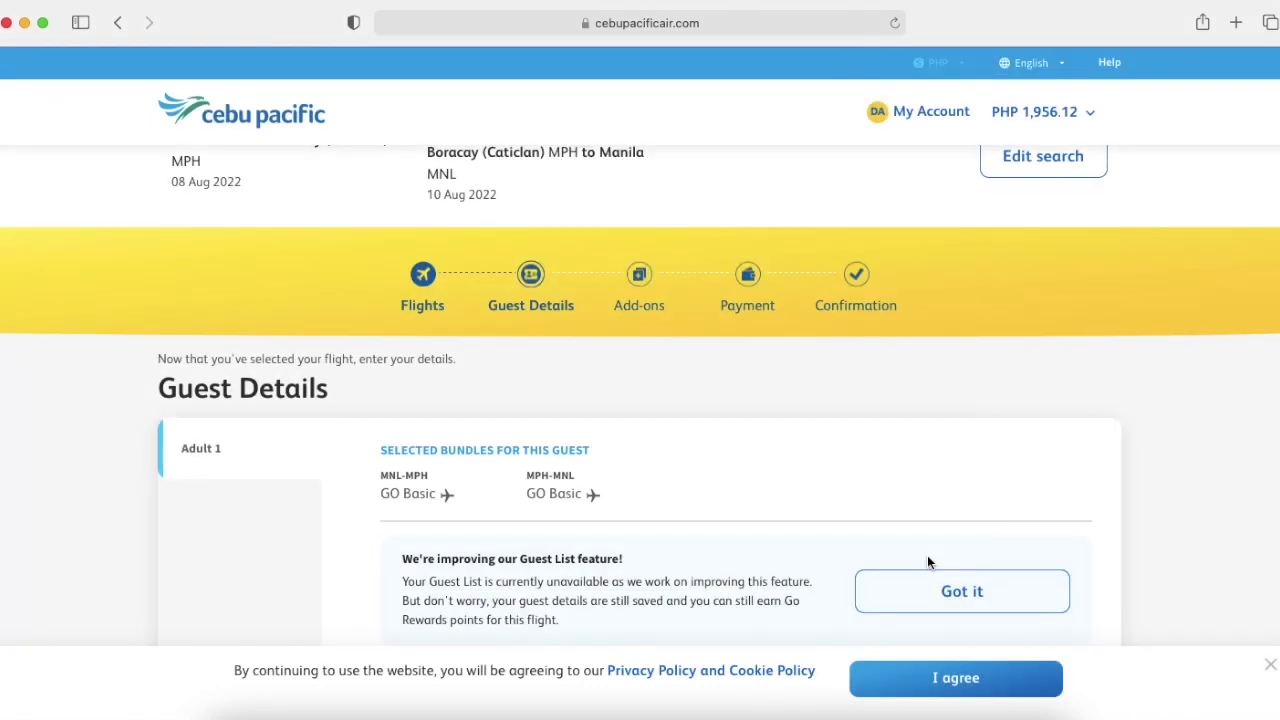
Accept the cookie notice and scroll to the Adult 1 name fields.
{"action": "left_click", "coordinate": [940, 678]}
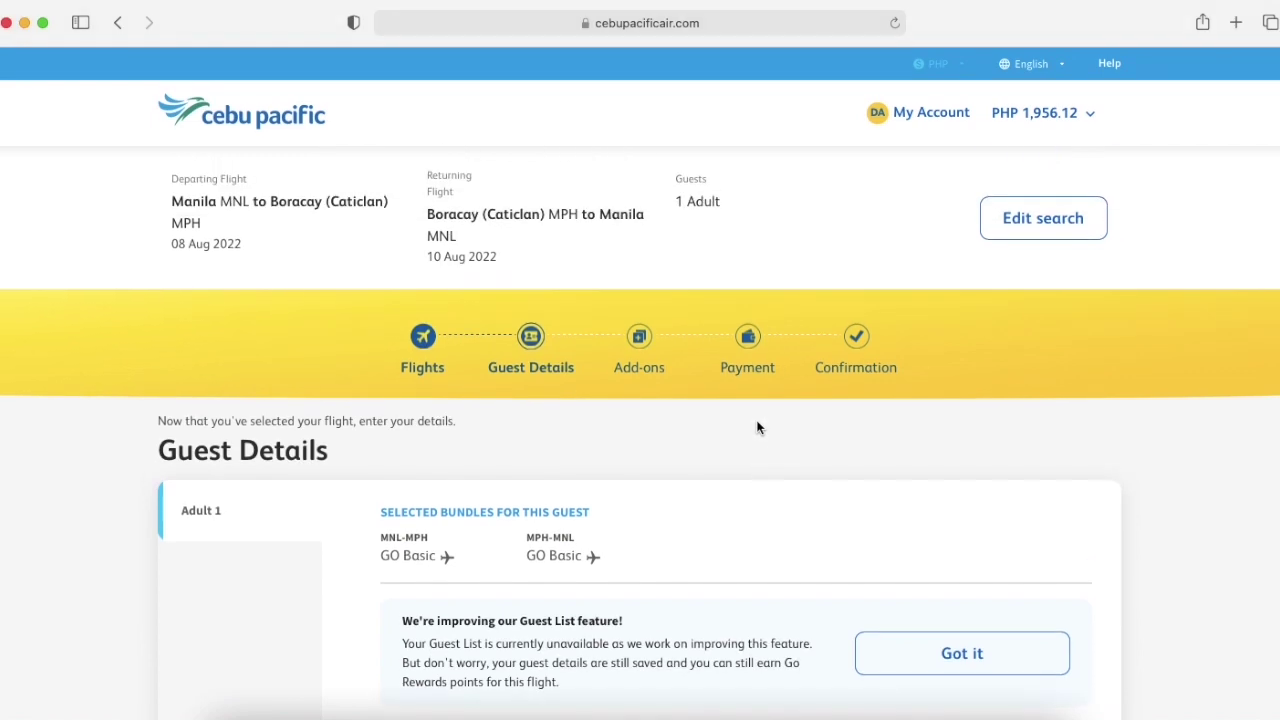
{"action": "scroll", "coordinate": [757, 428], "scroll_direction": "down", "scroll_amount": 4}
{"action": "scroll", "coordinate": [757, 428], "scroll_direction": "up", "scroll_amount": 3}
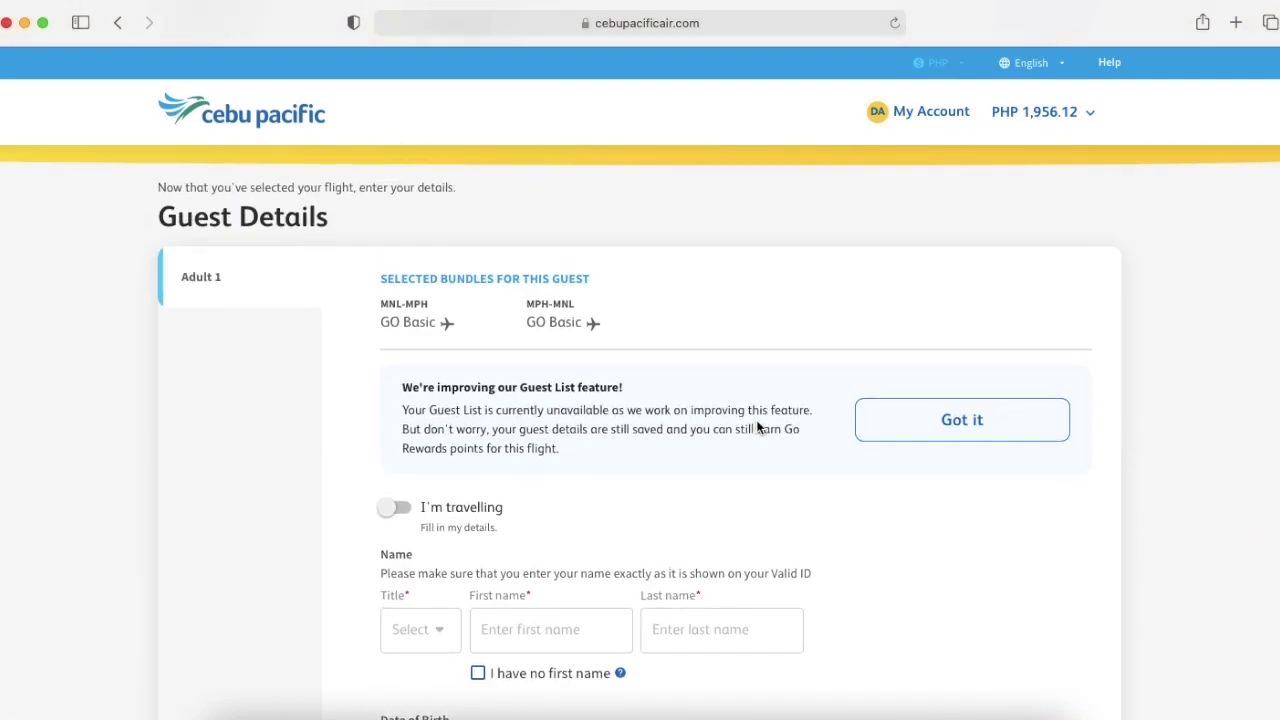
{"action": "scroll", "coordinate": [757, 428], "scroll_direction": "down", "scroll_amount": 2}
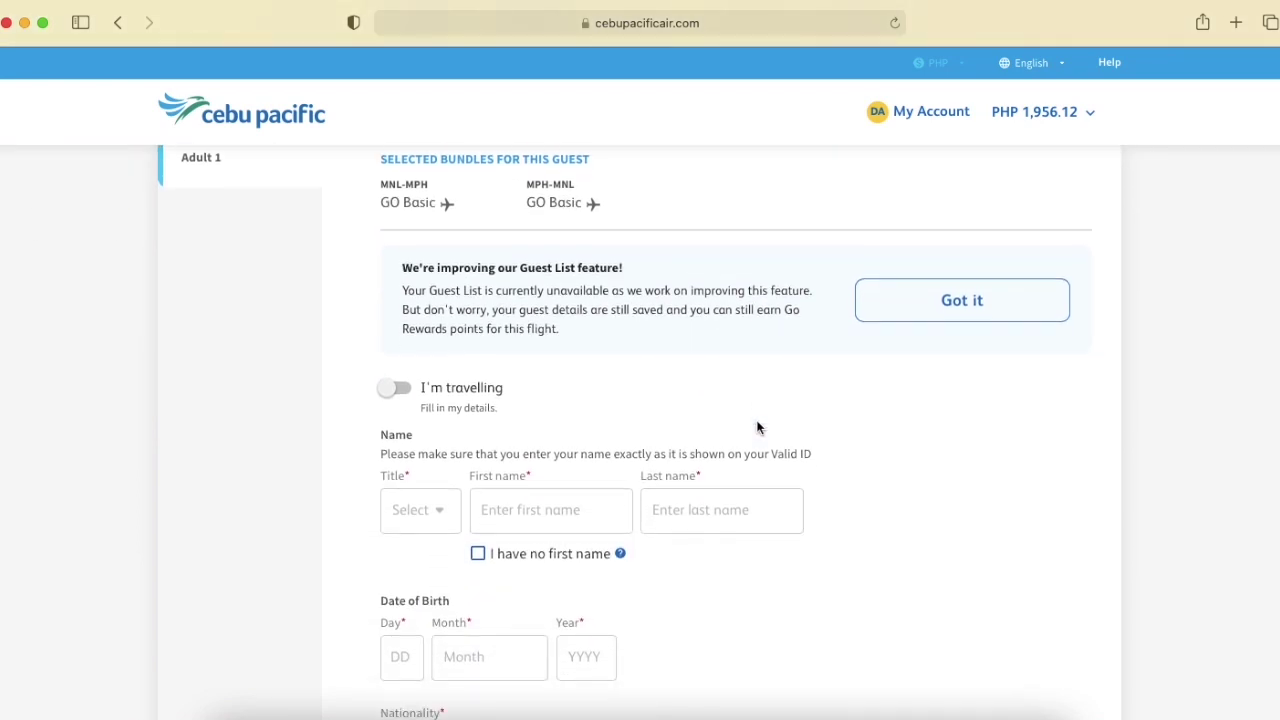
{"action": "scroll", "coordinate": [649, 428], "scroll_direction": "down", "scroll_amount": 1}
Set the guest's title to Mr. and enter the guest's first and last name.
{"action": "left_click", "coordinate": [443, 398]}
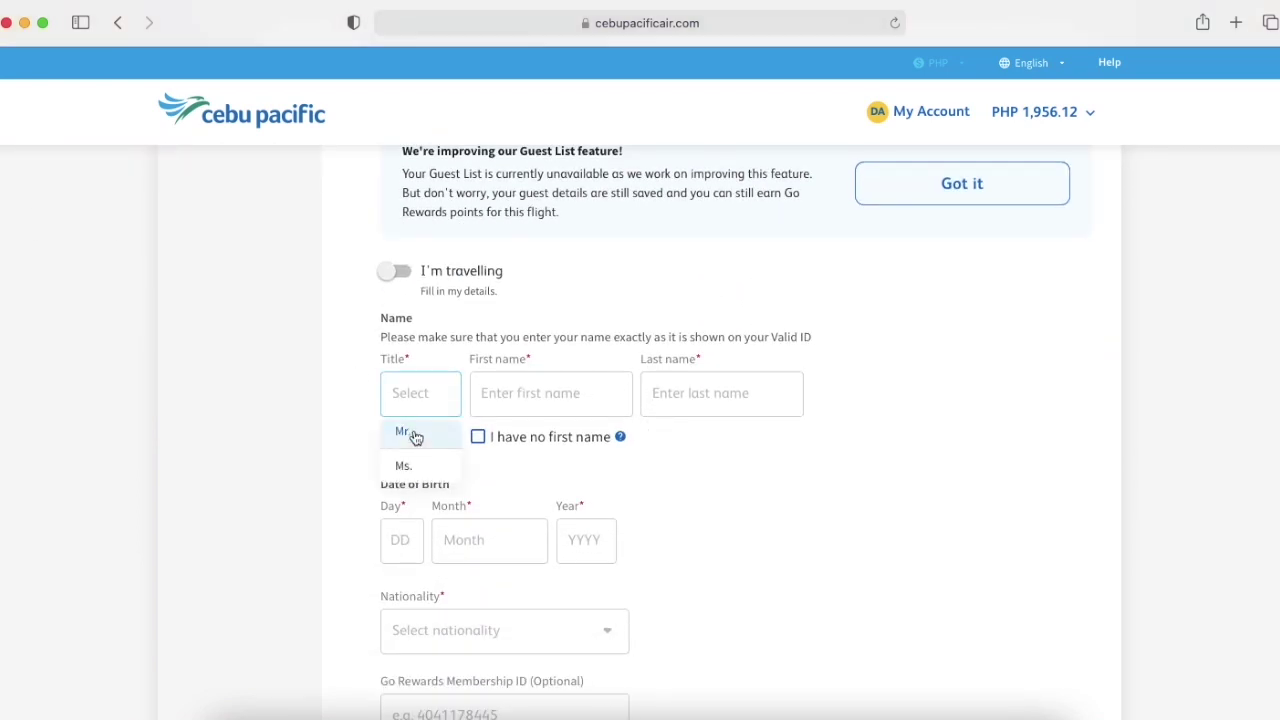
{"action": "left_click", "coordinate": [410, 435]}
{"action": "left_click", "coordinate": [582, 393]}
{"action": "type", "text": "Juan"}
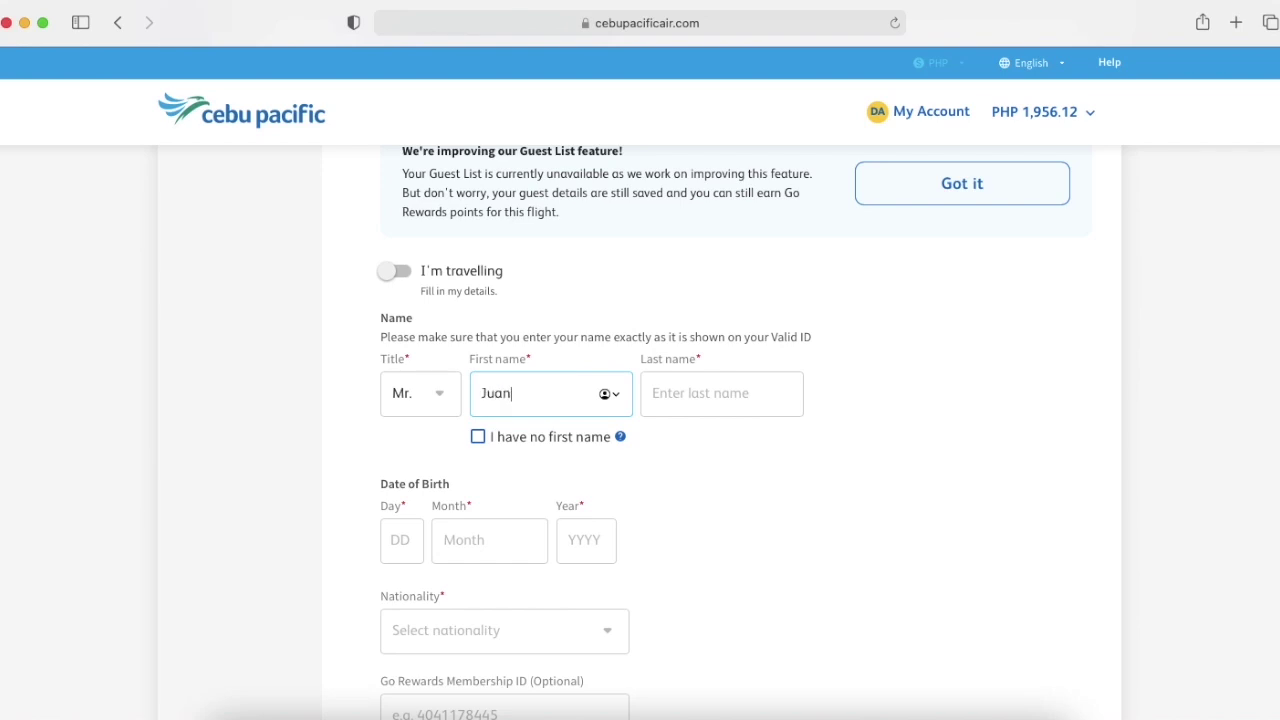
{"action": "key", "text": "Tab"}
{"action": "type", "text": "D"}
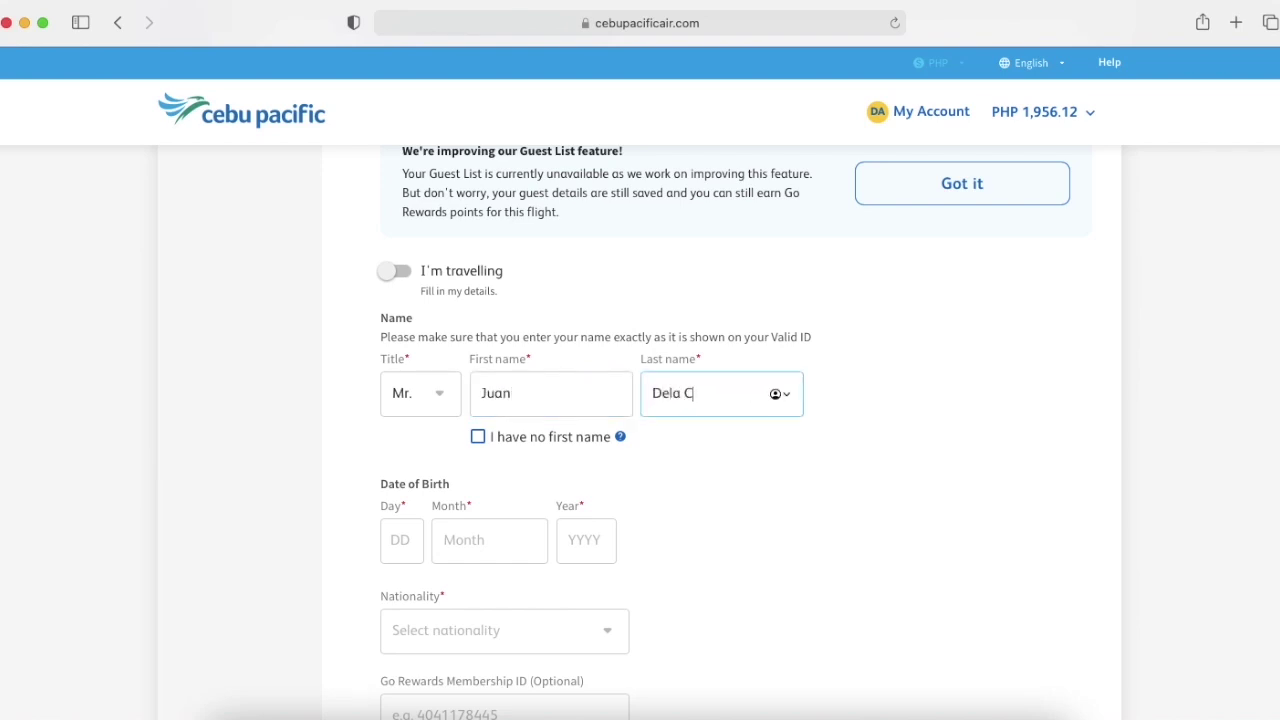
{"action": "scroll", "coordinate": [608, 480], "scroll_direction": "down", "scroll_amount": 1}
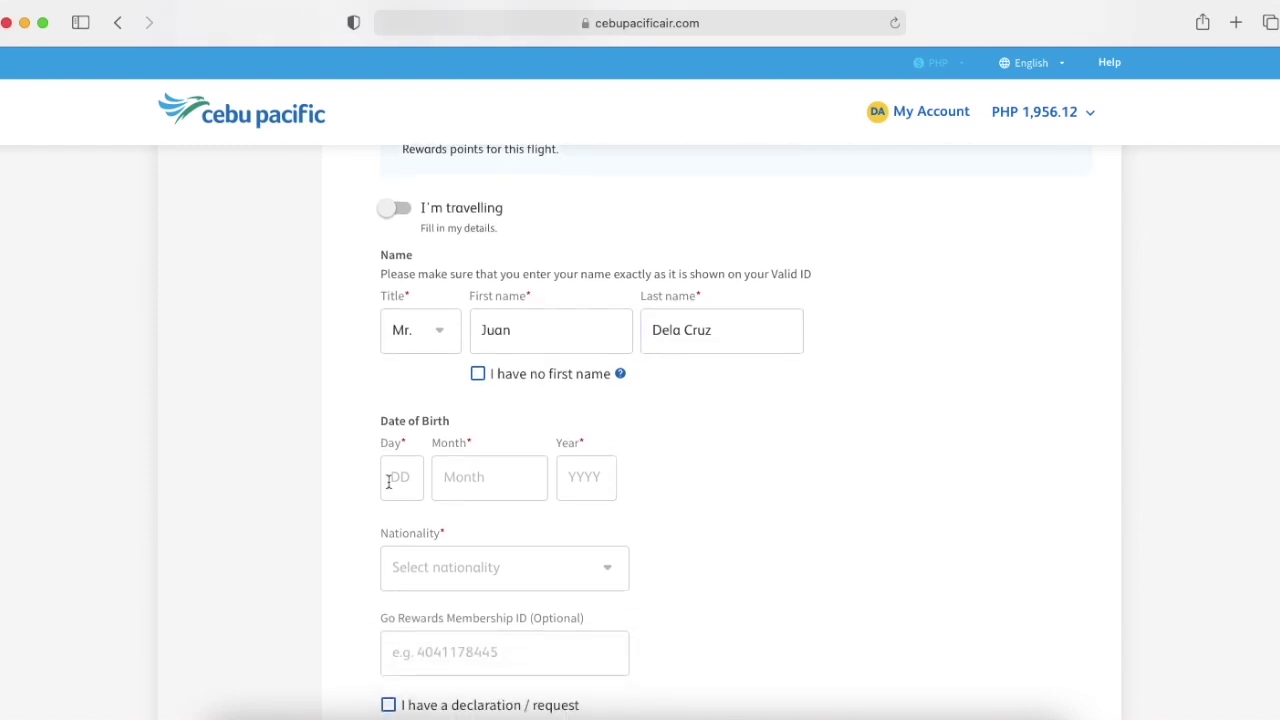
Set the birth date to 01 January 1990 and nationality to Philippines.
{"action": "left_click", "coordinate": [393, 478]}
{"action": "left_click", "coordinate": [397, 518]}
{"action": "left_click", "coordinate": [468, 515]}
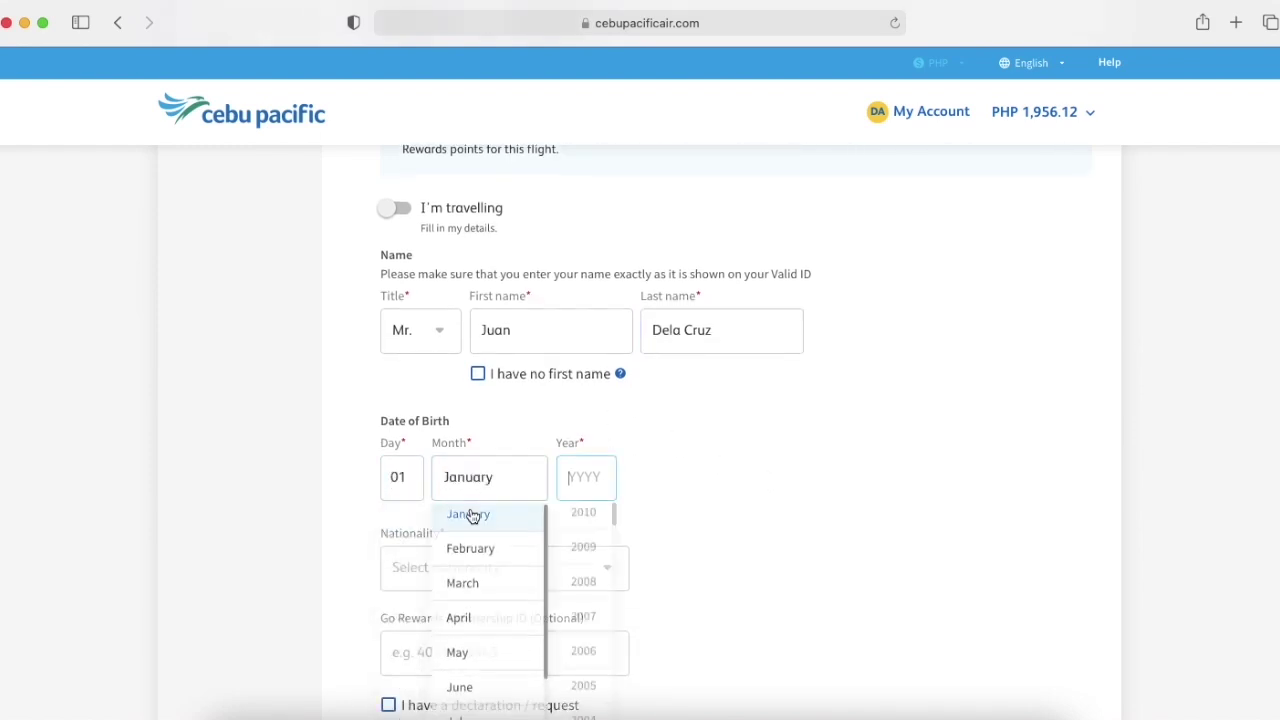
{"action": "scroll", "coordinate": [600, 597], "scroll_direction": "down", "scroll_amount": 5}
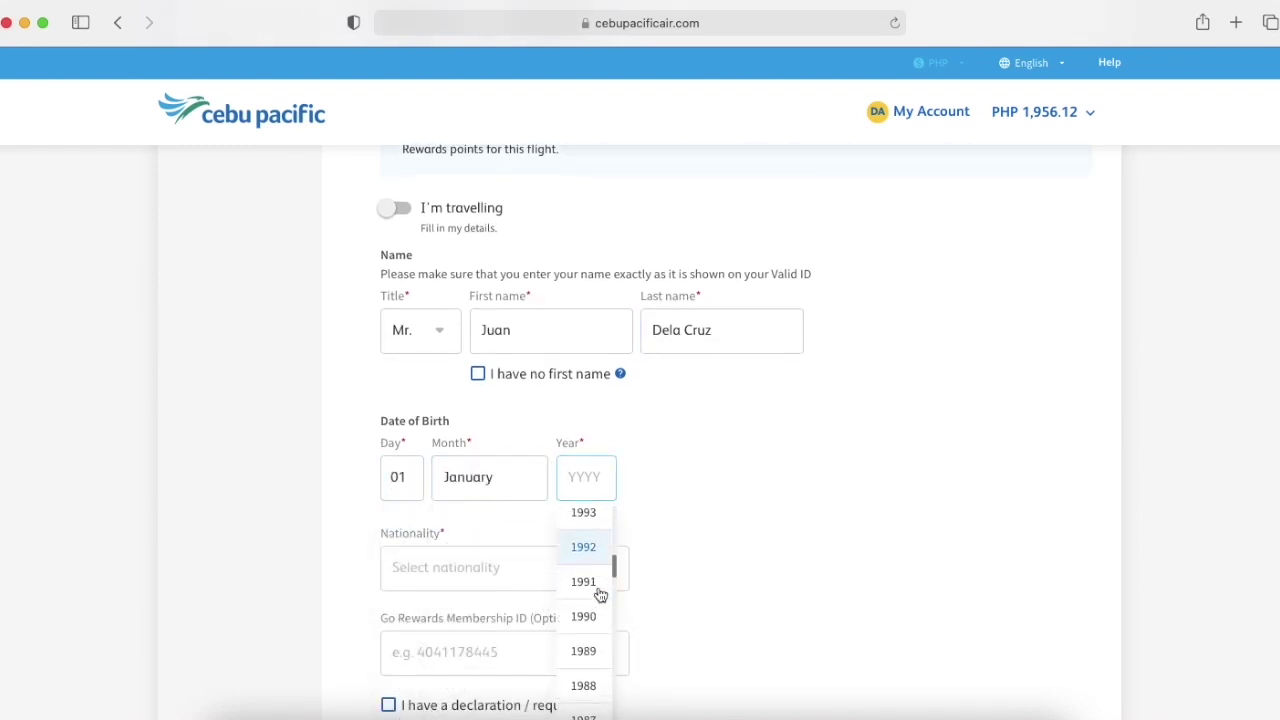
{"action": "left_click", "coordinate": [590, 616]}
{"action": "scroll", "coordinate": [805, 484], "scroll_direction": "down", "scroll_amount": 3}
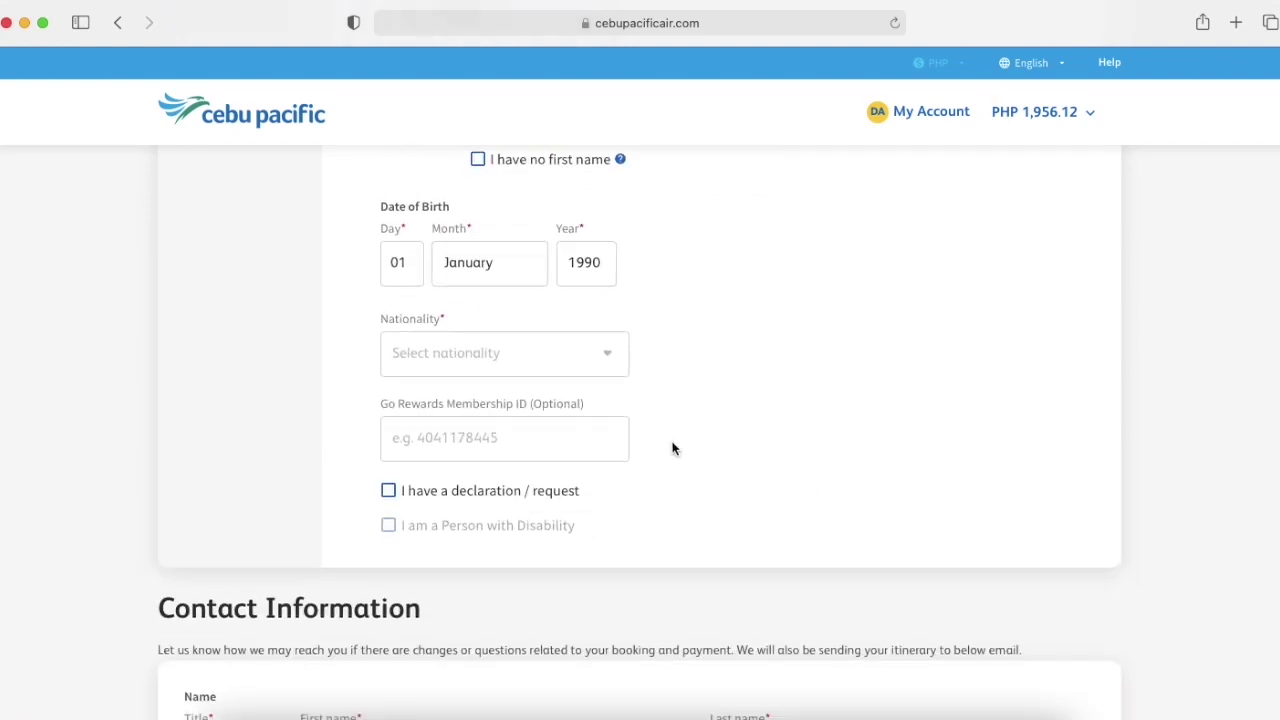
{"action": "left_click", "coordinate": [446, 356]}
{"action": "left_click", "coordinate": [410, 428]}
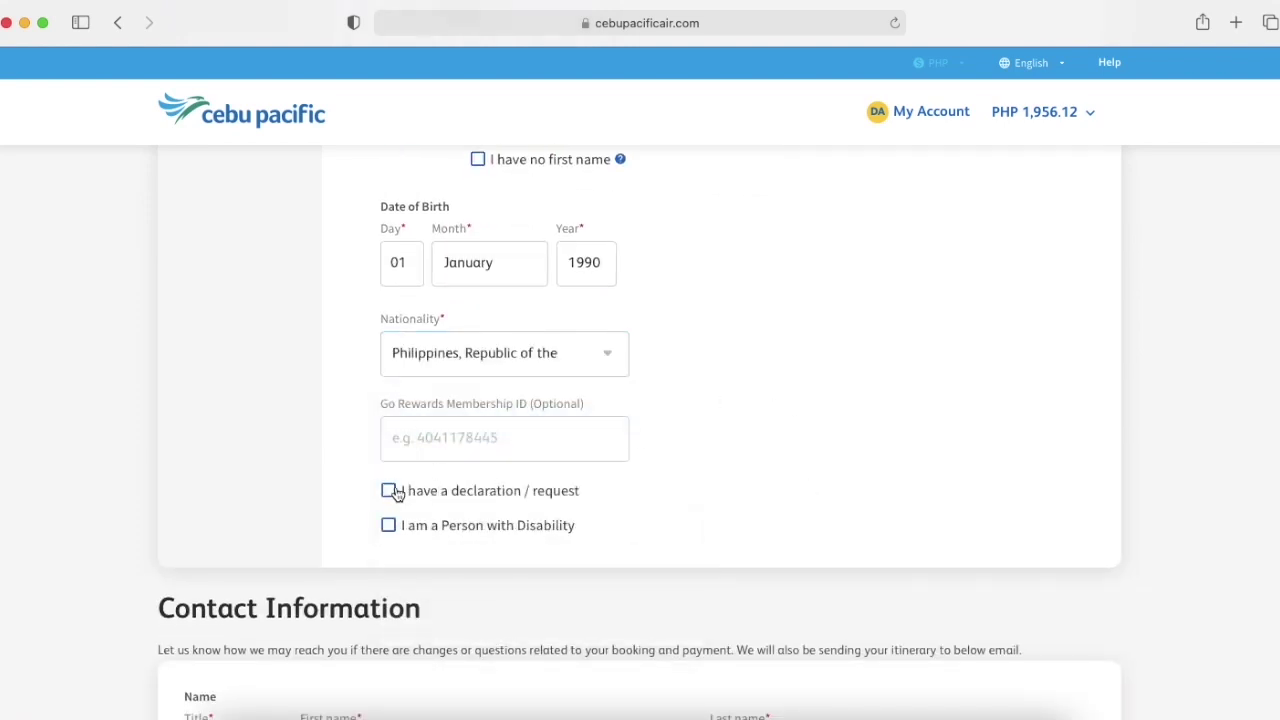
{"action": "scroll", "coordinate": [832, 450], "scroll_direction": "down", "scroll_amount": 3}
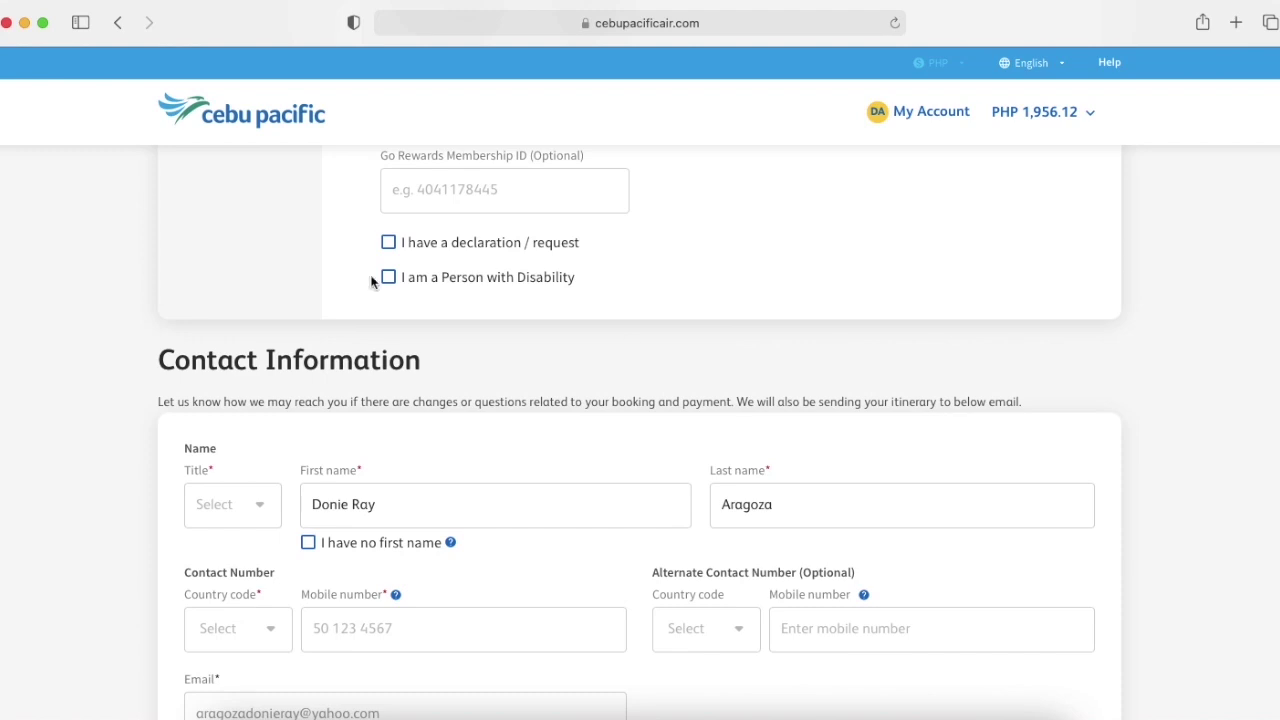
Set the contact title to Mr. and the country code to Bahrain (+973).
{"action": "scroll", "coordinate": [581, 368], "scroll_direction": "down", "scroll_amount": 2}
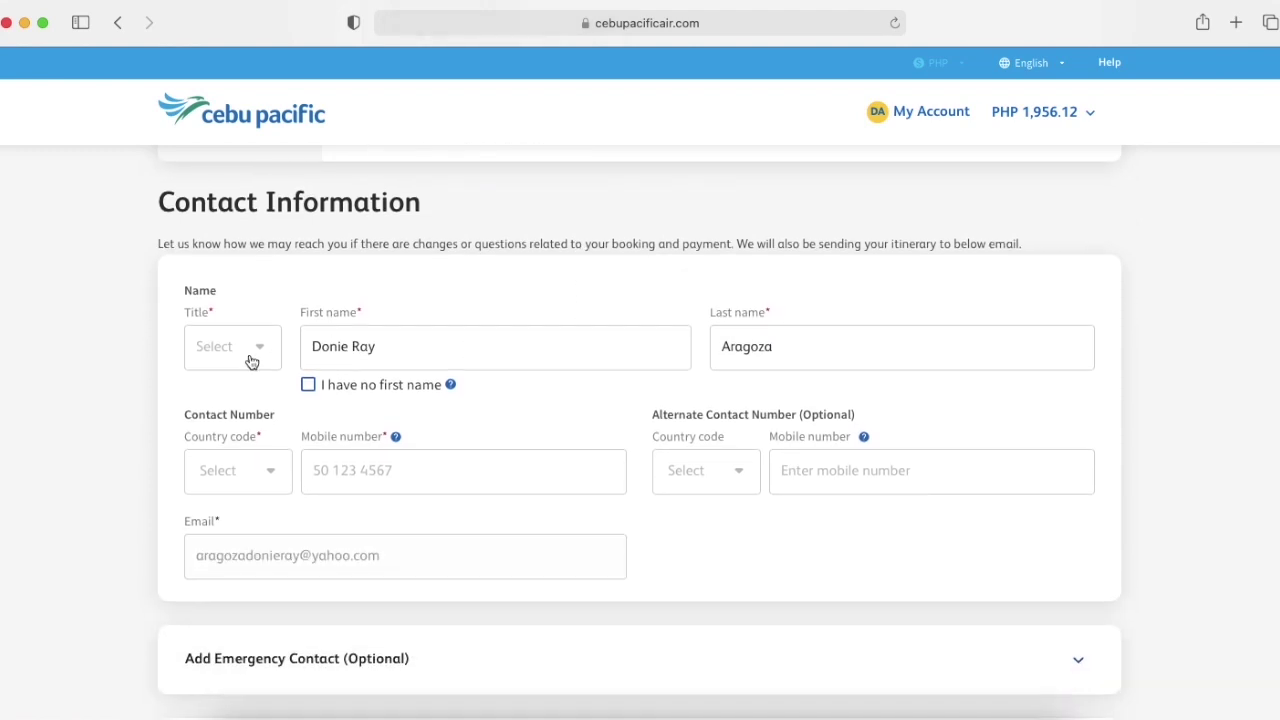
{"action": "left_click", "coordinate": [240, 350]}
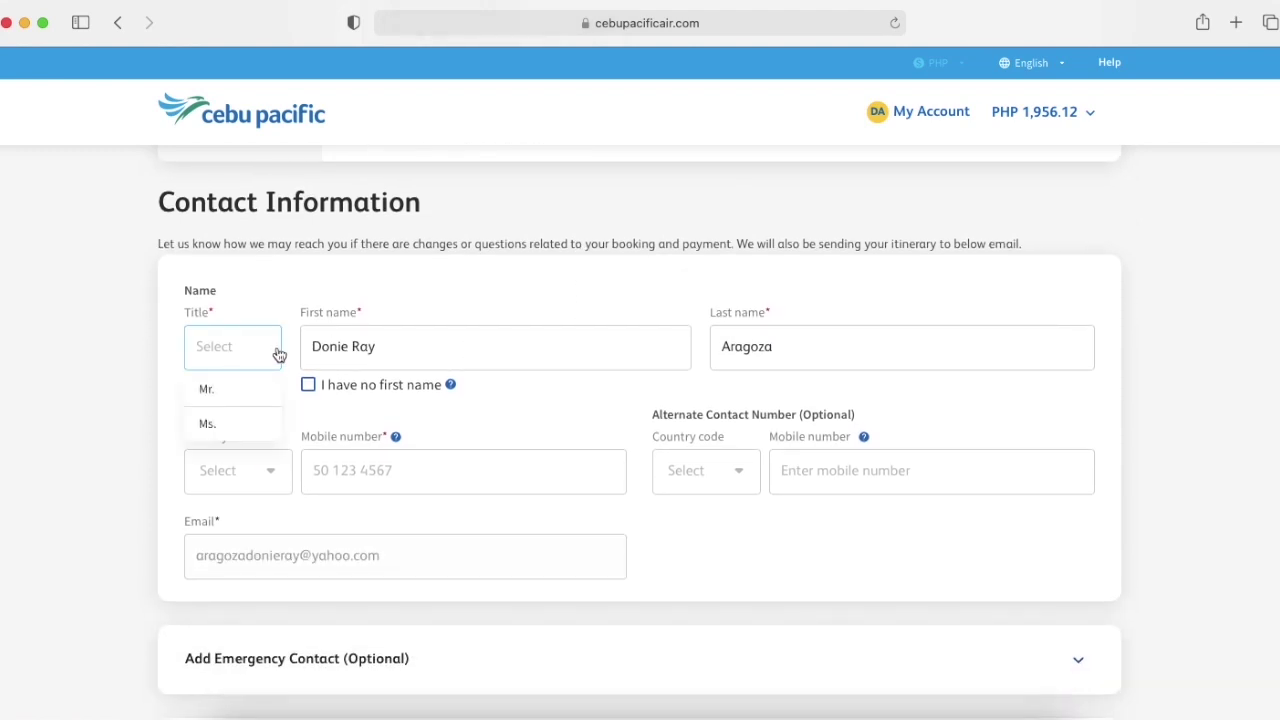
{"action": "left_click", "coordinate": [206, 390]}
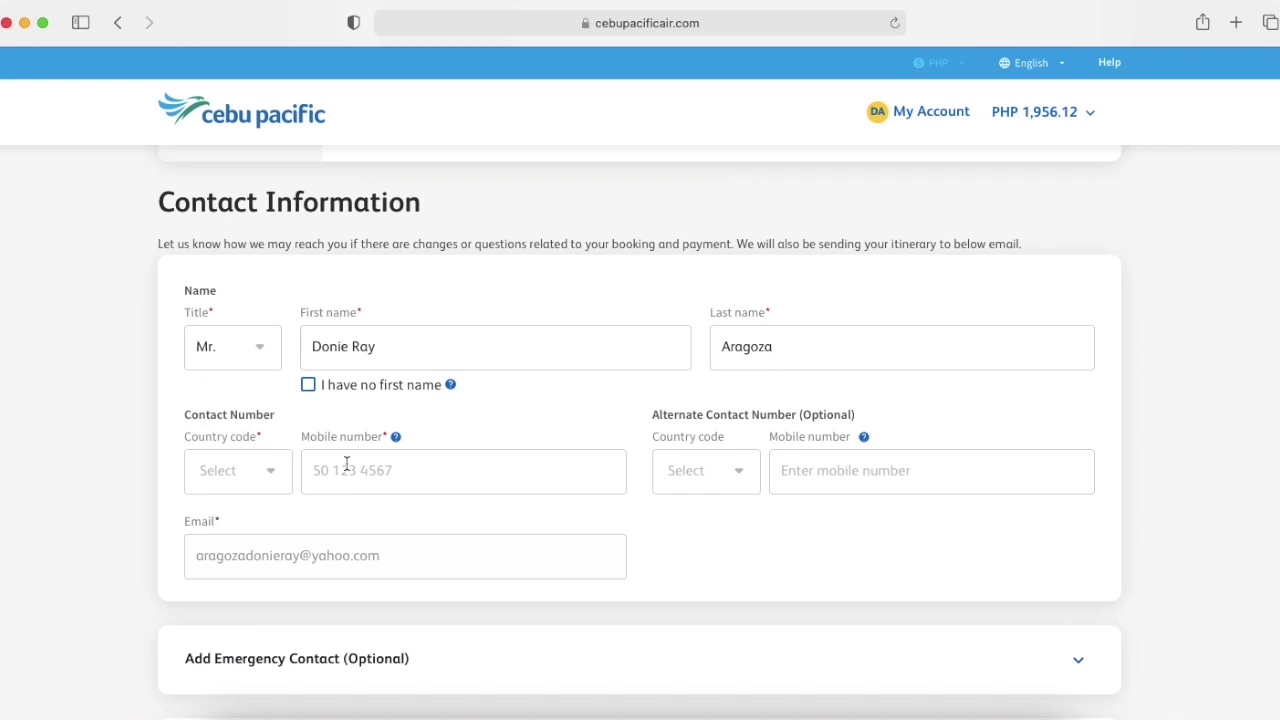
{"action": "left_click", "coordinate": [256, 483]}
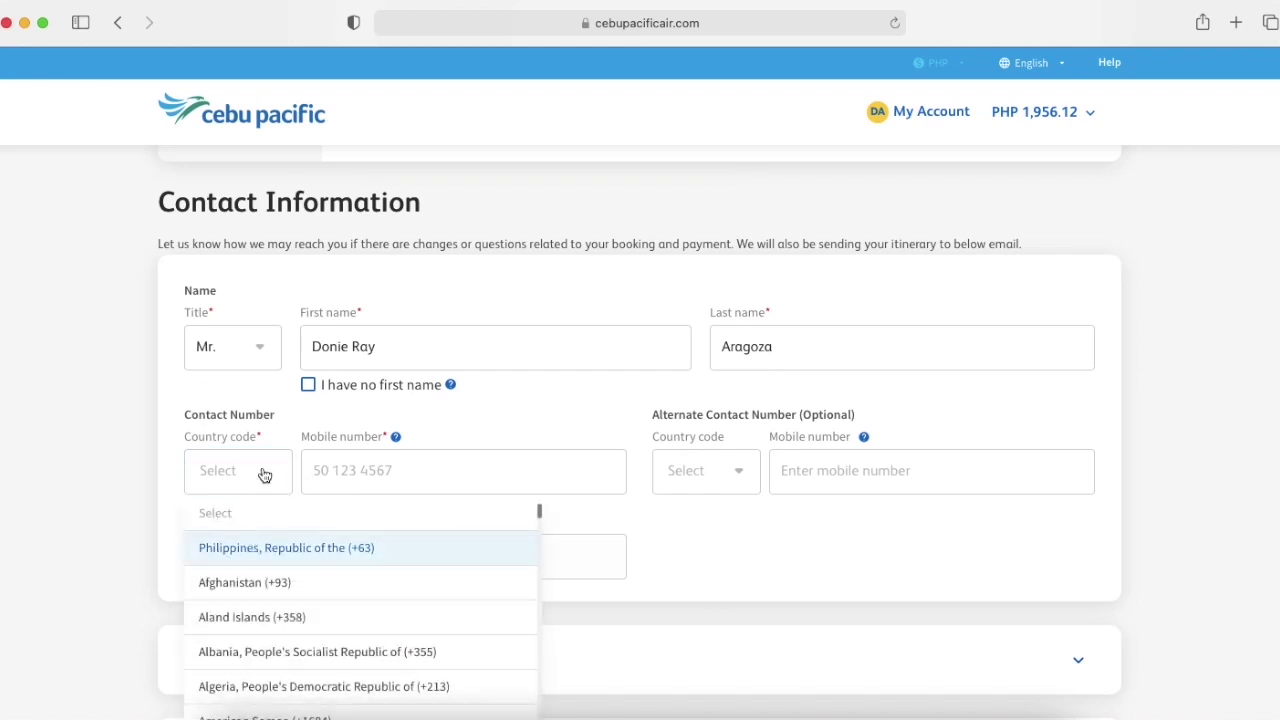
{"action": "key", "text": "Return"}
{"action": "left_click", "coordinate": [265, 475]}
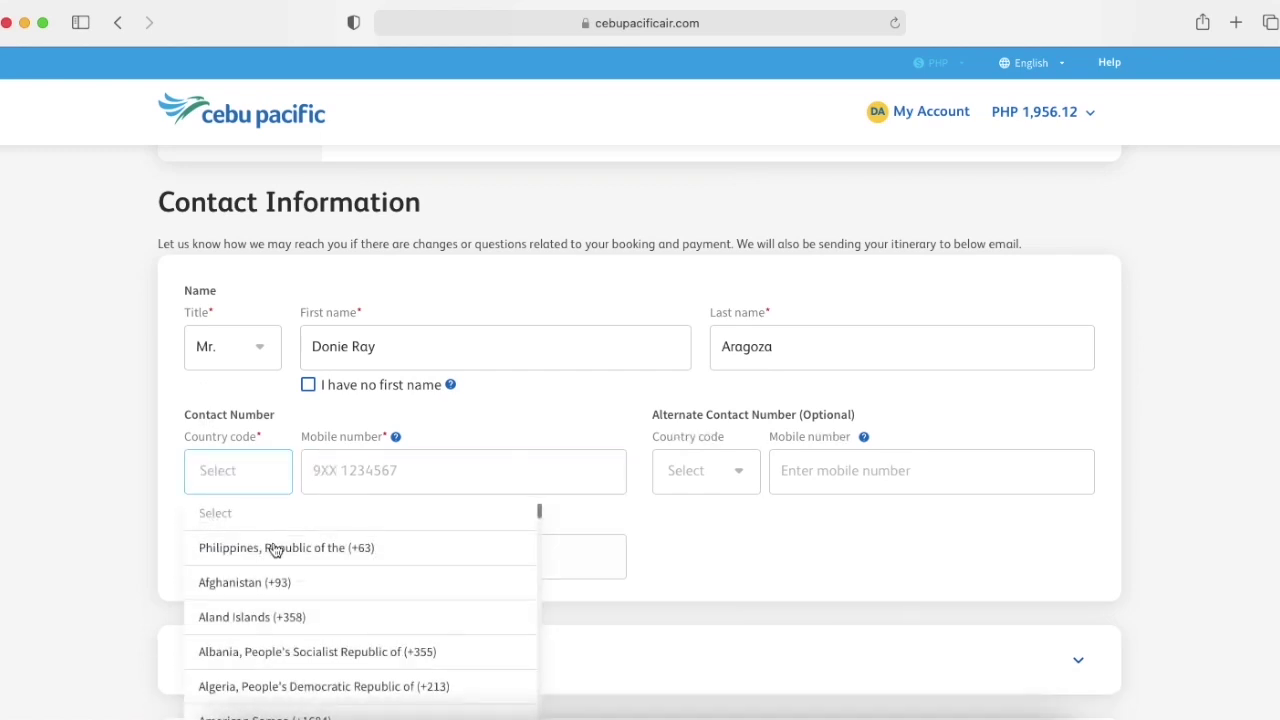
{"action": "scroll", "coordinate": [289, 630], "scroll_direction": "down", "scroll_amount": 5}
{"action": "scroll", "coordinate": [295, 632], "scroll_direction": "down", "scroll_amount": 4}
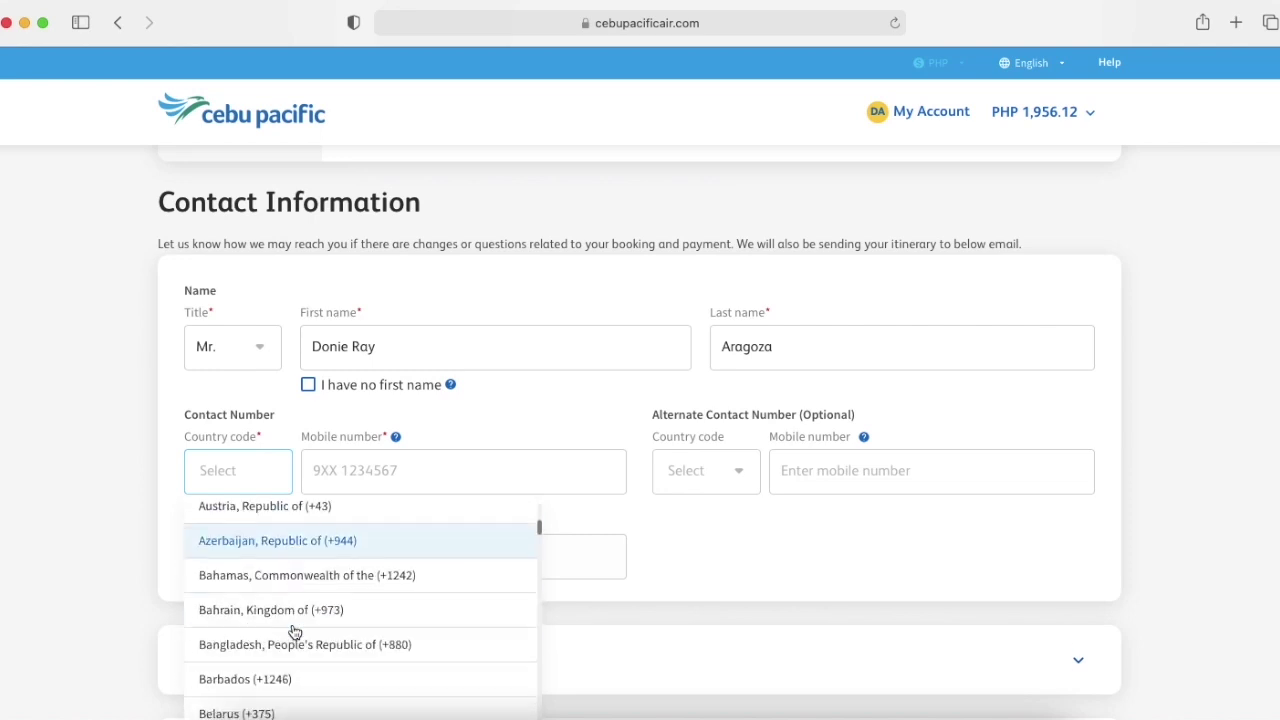
{"action": "left_click", "coordinate": [308, 567]}
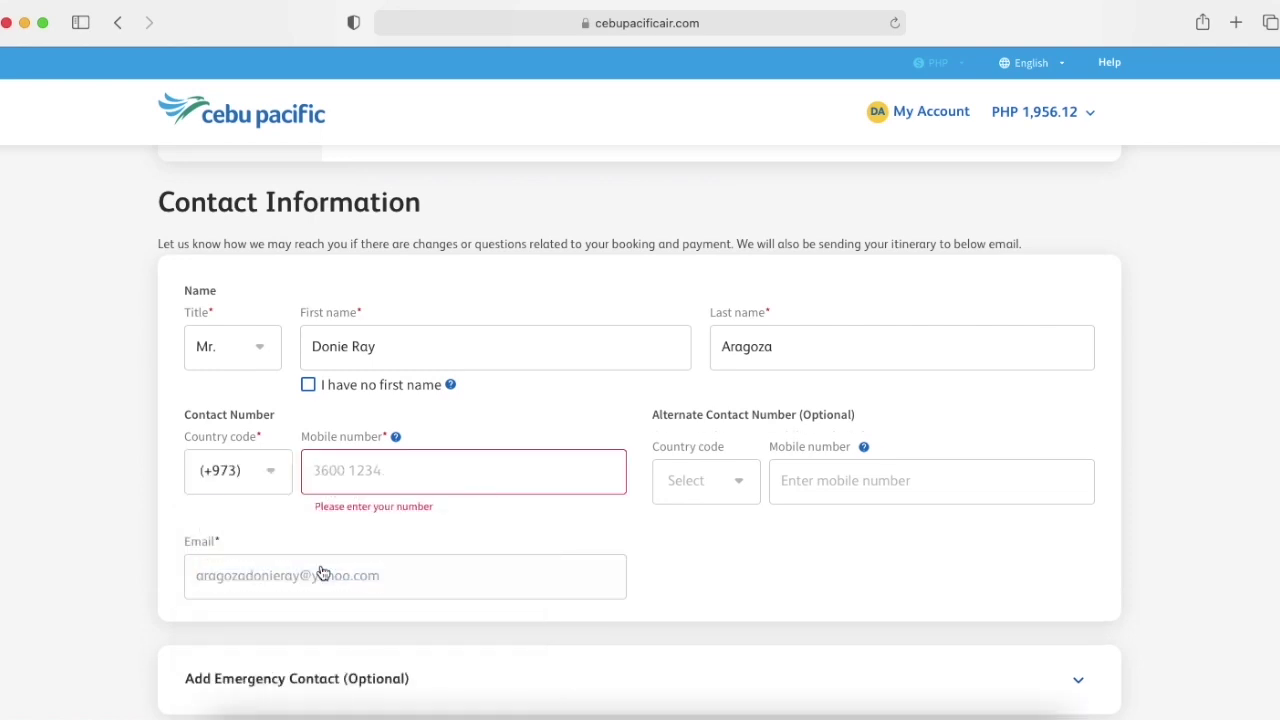
Enter the contact's mobile number and submit the guest details.
{"action": "left_click", "coordinate": [384, 471]}
{"action": "type", "text": "669"}
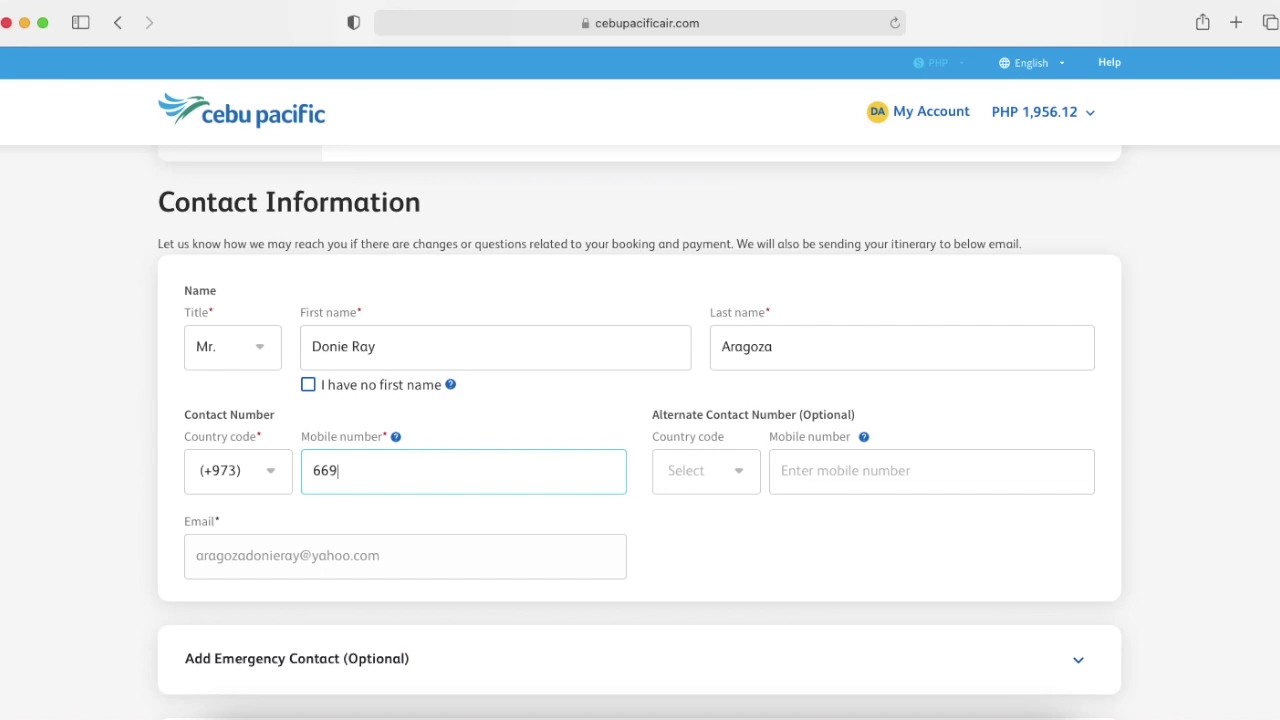
{"action": "type", "text": "82999"}
{"action": "left_click", "coordinate": [640, 534]}
{"action": "scroll", "coordinate": [640, 534], "scroll_direction": "down", "scroll_amount": 3}
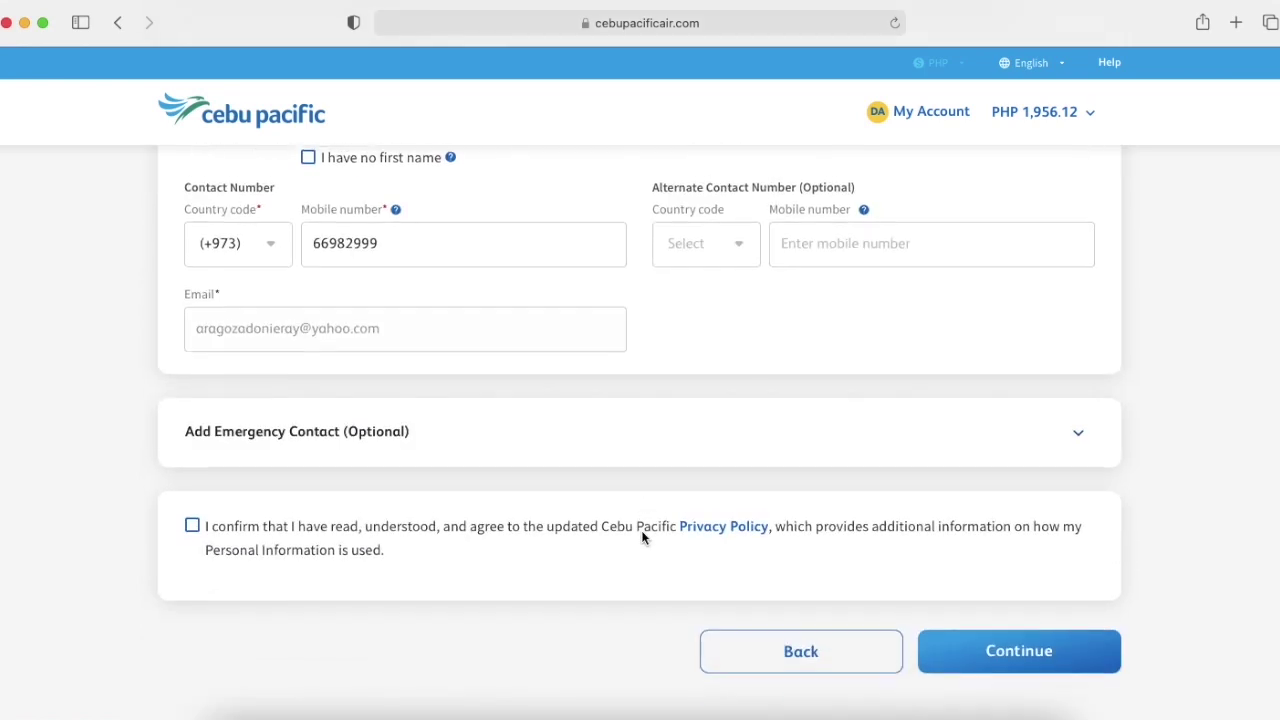
{"action": "left_click", "coordinate": [1017, 646]}
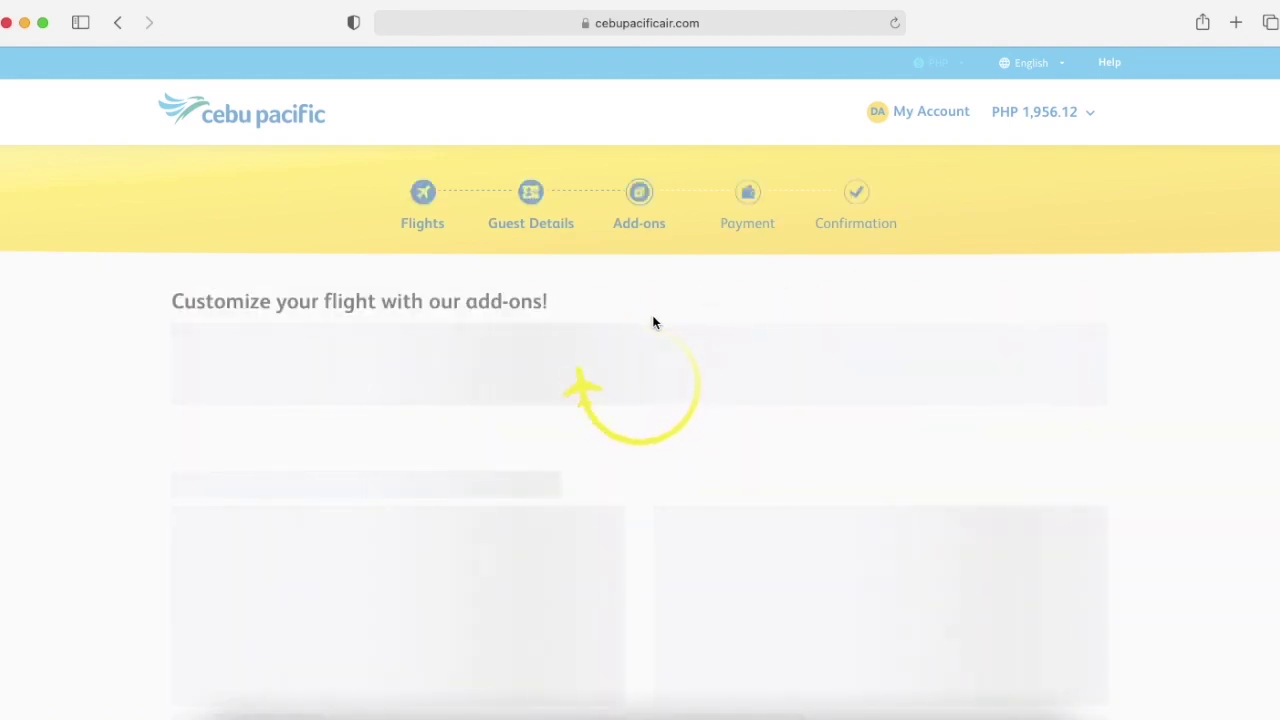
Remove the pre-selected TravelSure insurance from the booking.
{"action": "scroll", "coordinate": [649, 320], "scroll_direction": "down", "scroll_amount": 1}
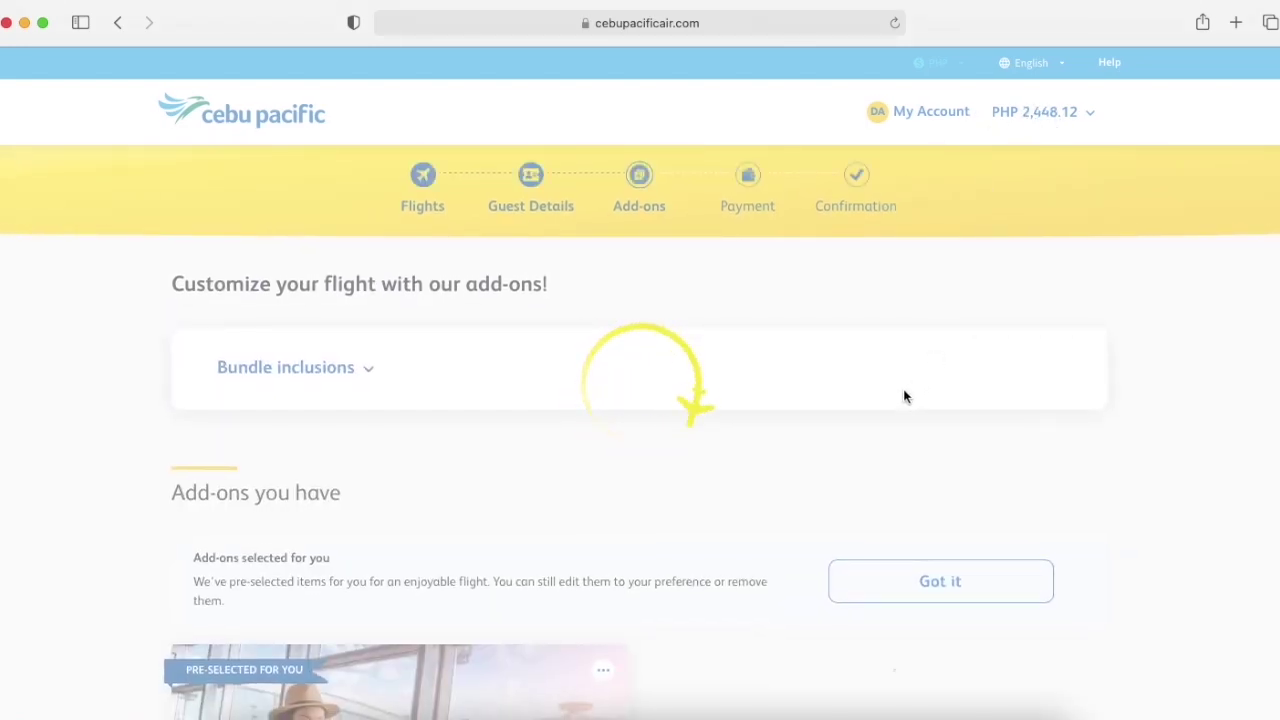
{"action": "scroll", "coordinate": [904, 396], "scroll_direction": "down", "scroll_amount": 4}
{"action": "scroll", "coordinate": [904, 396], "scroll_direction": "down", "scroll_amount": 10}
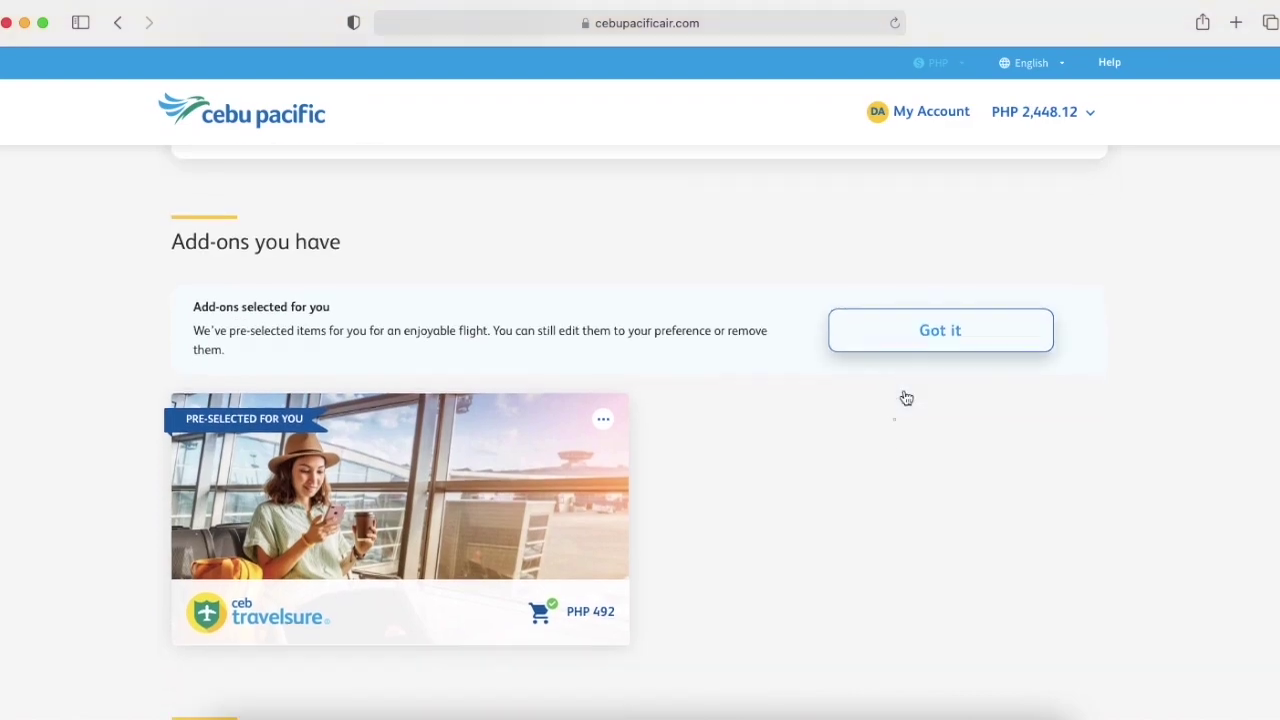
{"action": "scroll", "coordinate": [904, 397], "scroll_direction": "up", "scroll_amount": 15}
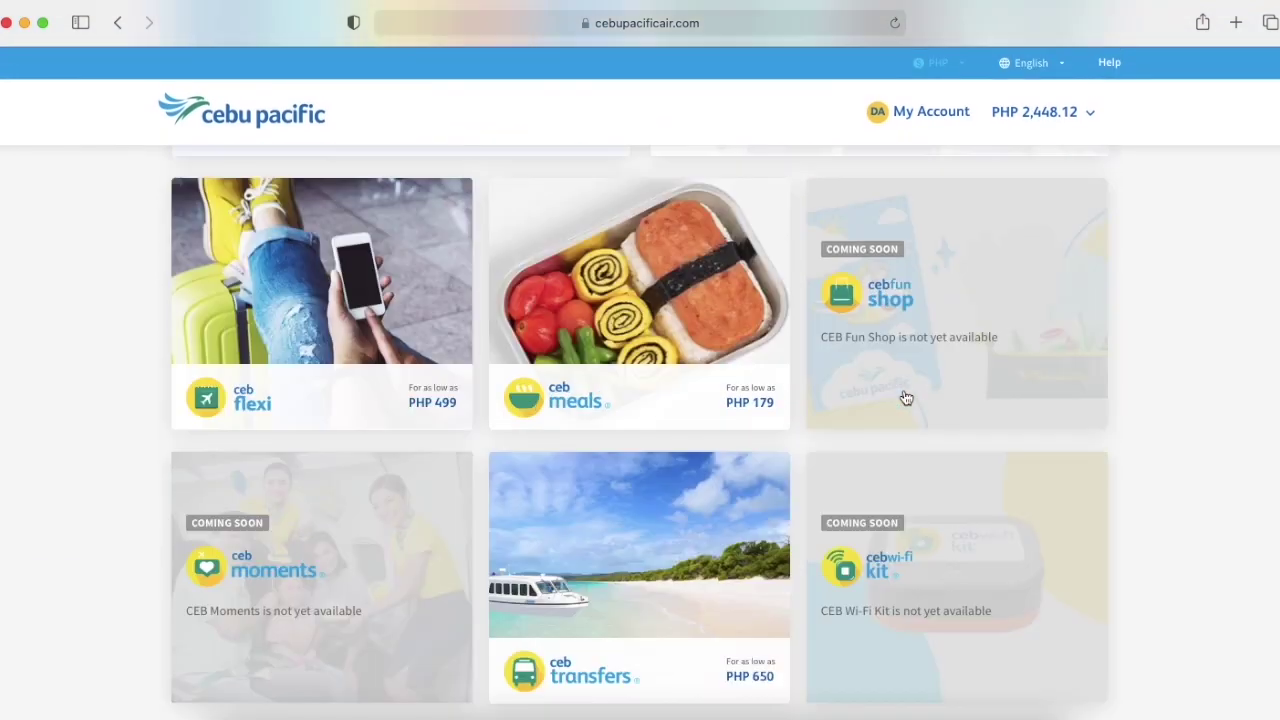
{"action": "left_click", "coordinate": [350, 386]}
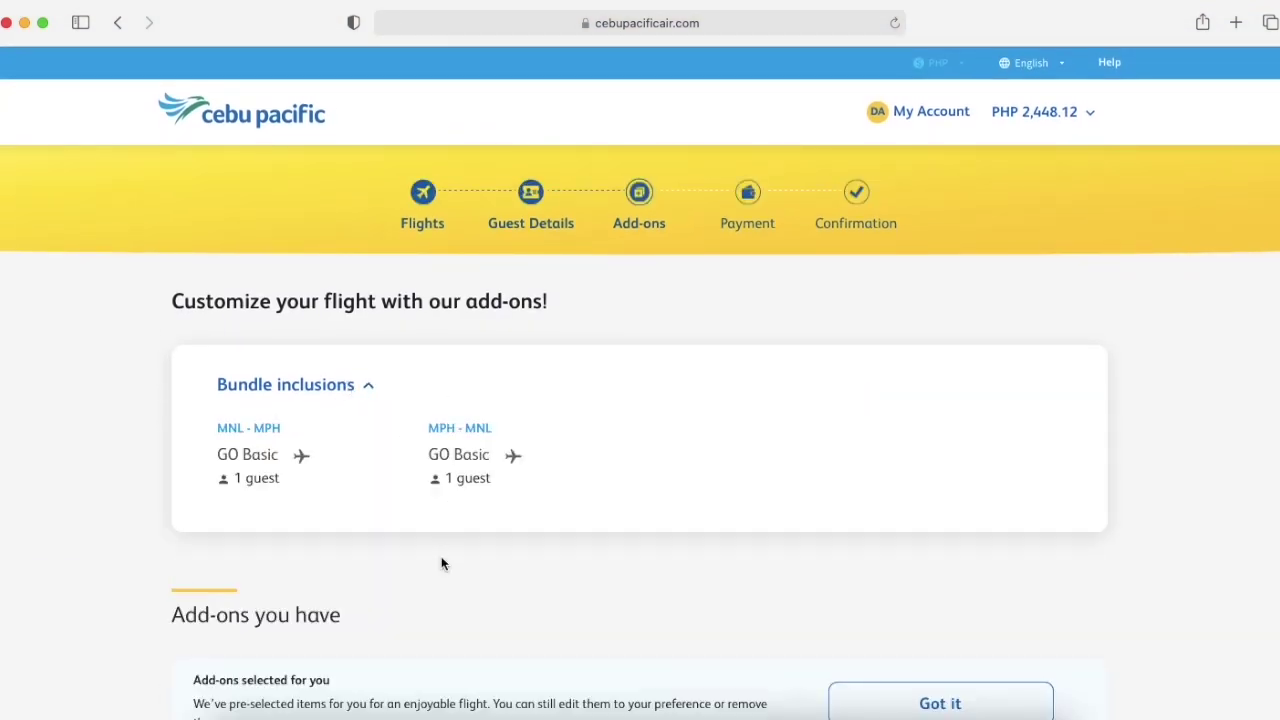
{"action": "scroll", "coordinate": [441, 564], "scroll_direction": "down", "scroll_amount": 4}
{"action": "scroll", "coordinate": [542, 476], "scroll_direction": "down", "scroll_amount": 6}
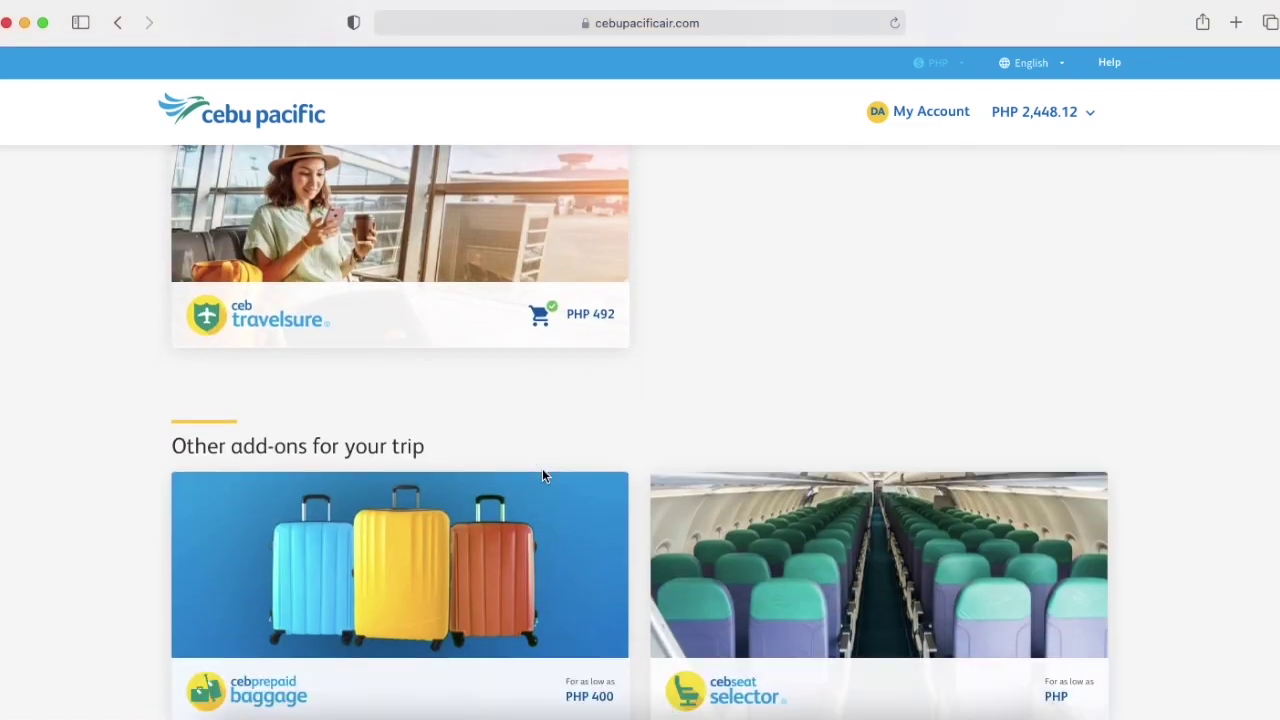
{"action": "left_click", "coordinate": [592, 318]}
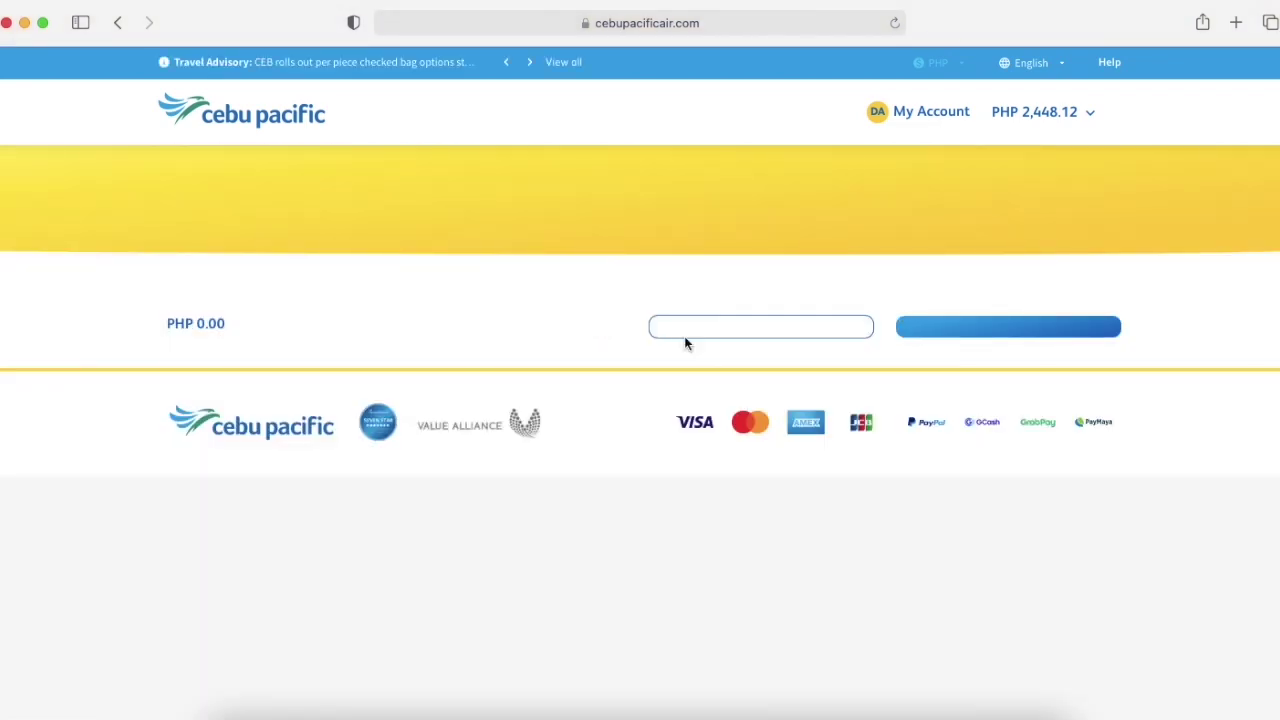
{"action": "scroll", "coordinate": [692, 495], "scroll_direction": "down", "scroll_amount": 5}
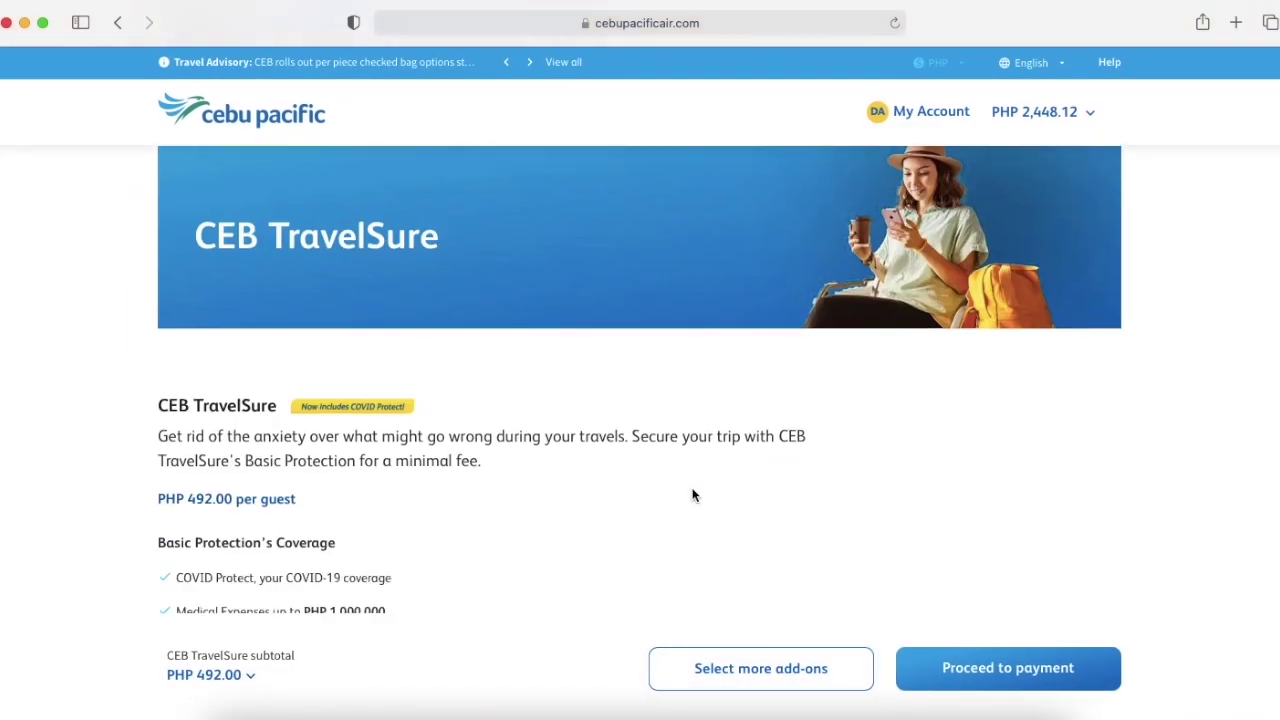
{"action": "scroll", "coordinate": [692, 495], "scroll_direction": "down", "scroll_amount": 6}
{"action": "left_click", "coordinate": [992, 431]}
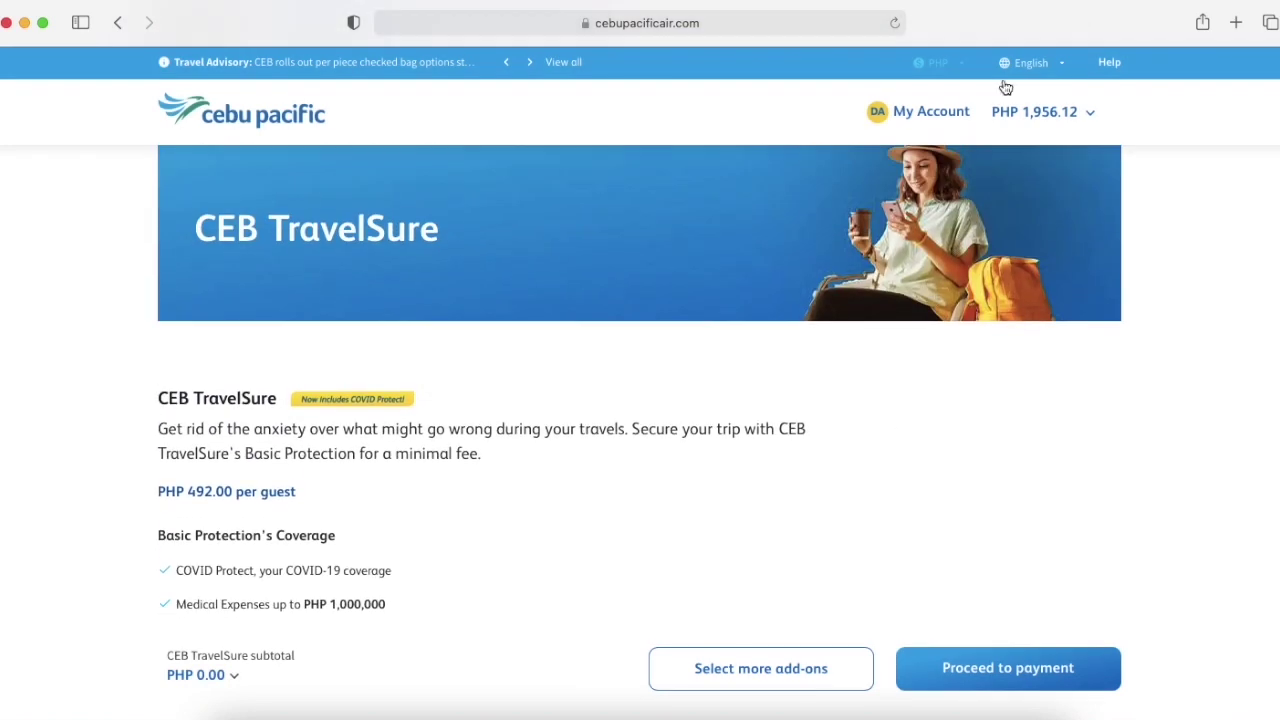
Proceed to payment, confirming to continue without any add-ons.
{"action": "scroll", "coordinate": [970, 471], "scroll_direction": "down", "scroll_amount": 6}
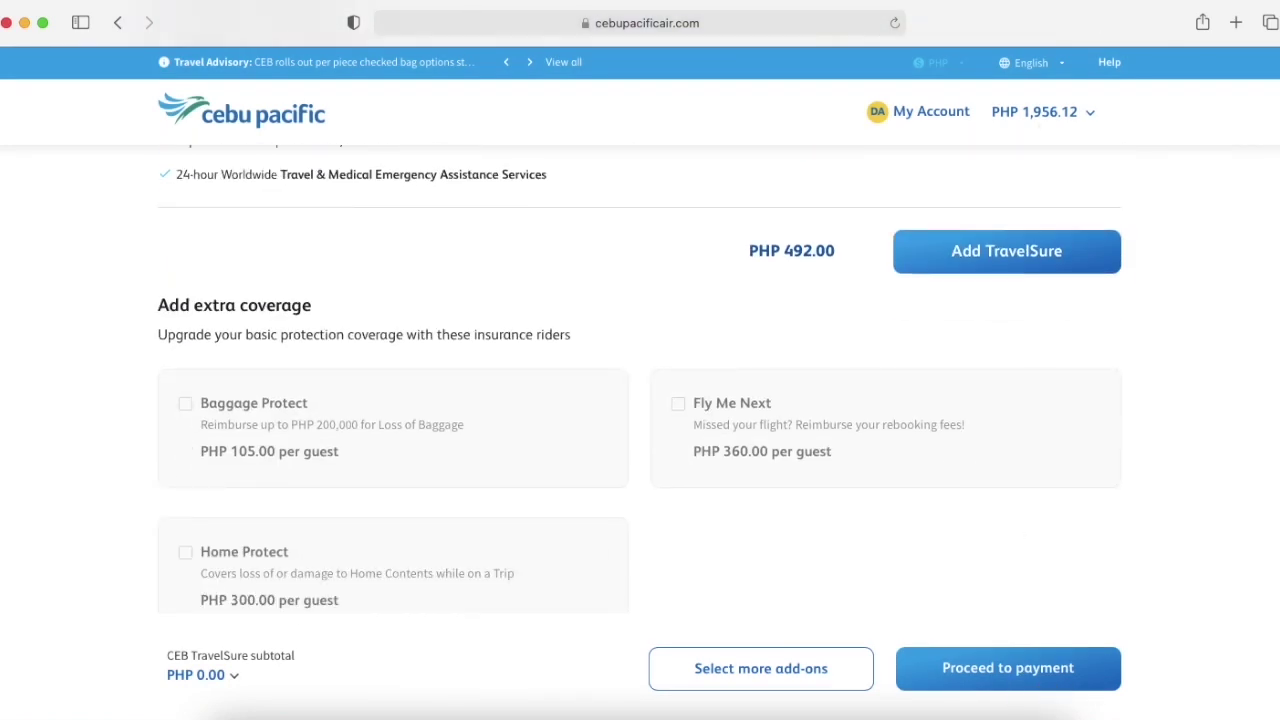
{"action": "left_click", "coordinate": [986, 669]}
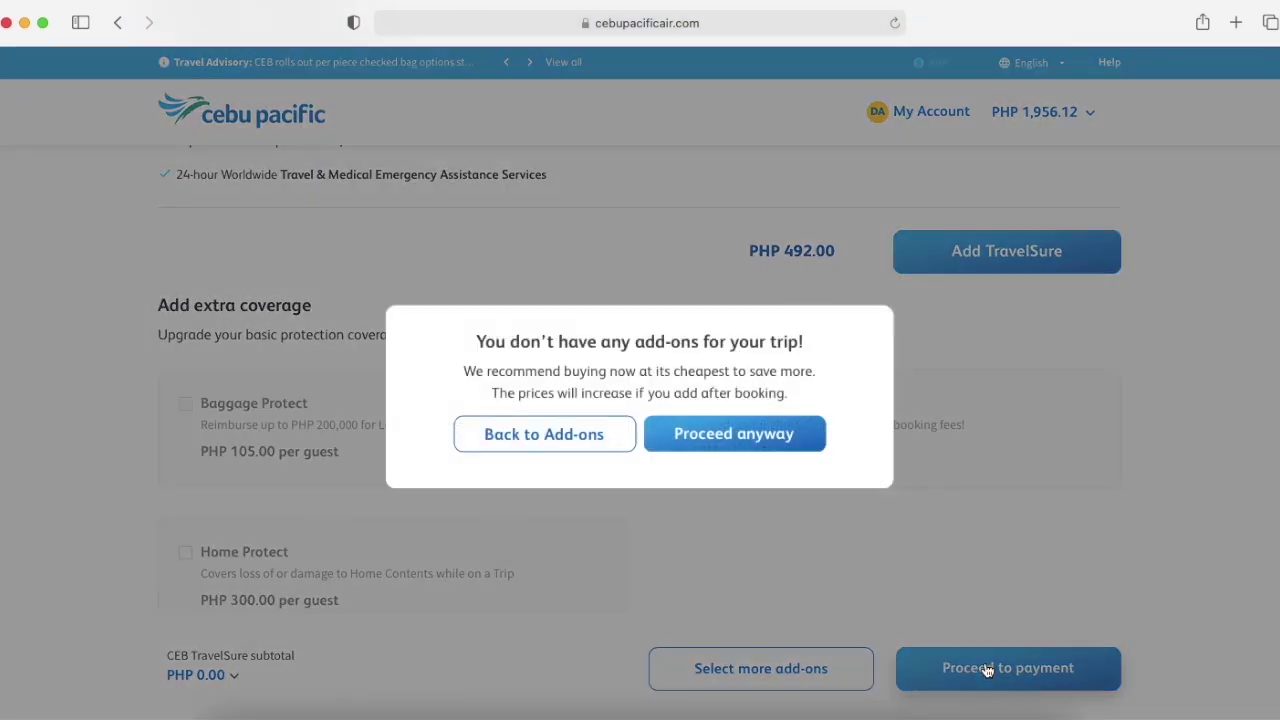
{"action": "left_click", "coordinate": [698, 436]}
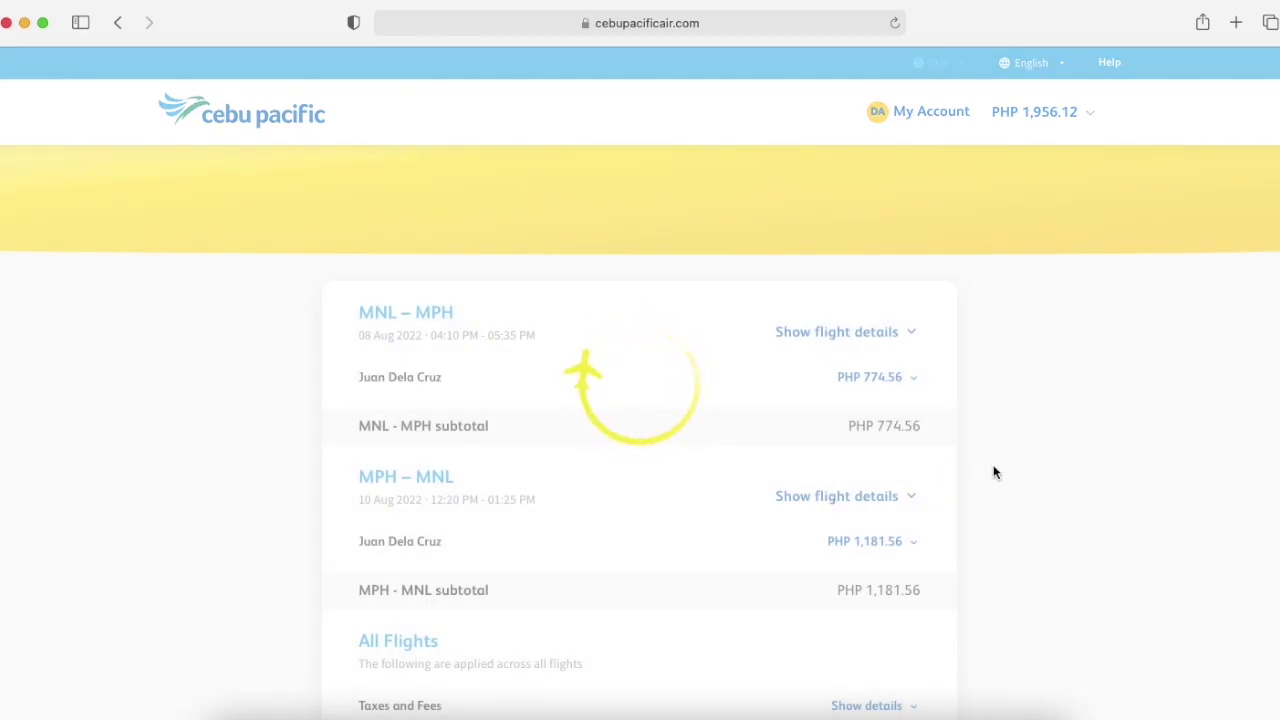
Accept the PHP 1,956.12 booking summary and confirm proceeding in the Heads up! dialog.
{"action": "scroll", "coordinate": [994, 471], "scroll_direction": "down", "scroll_amount": 5}
{"action": "scroll", "coordinate": [994, 472], "scroll_direction": "down", "scroll_amount": 2}
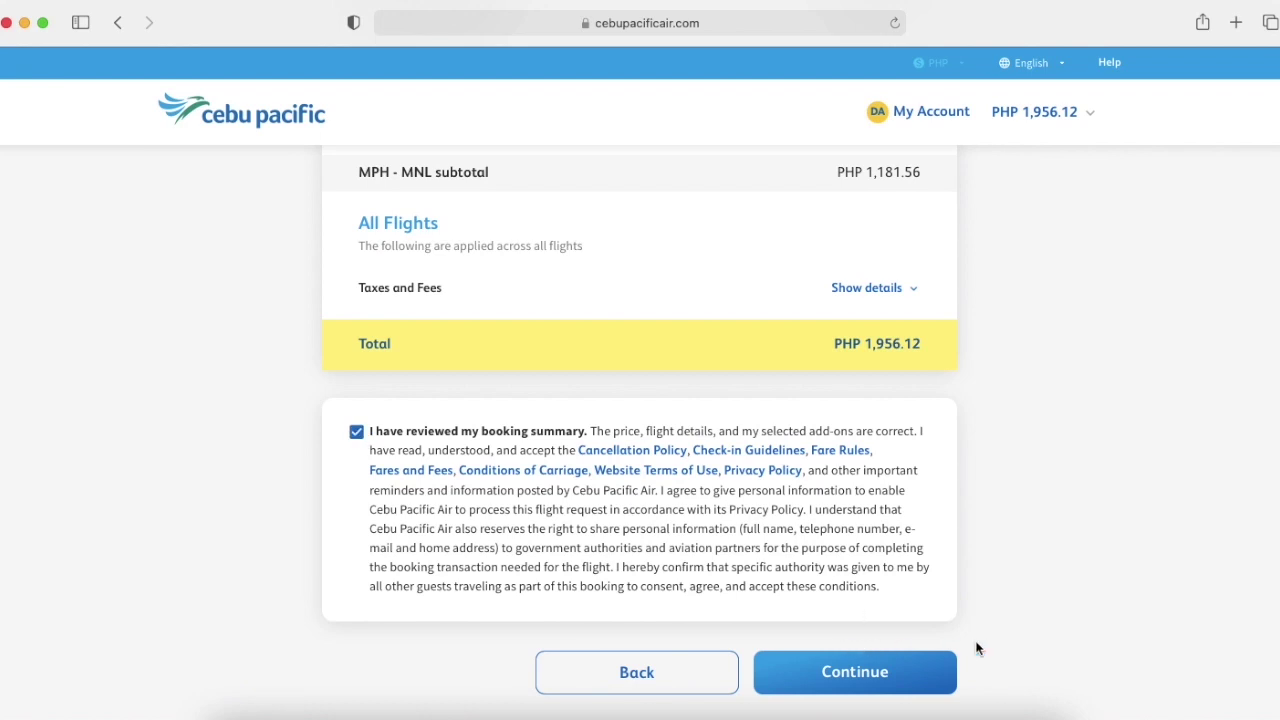
{"action": "left_click", "coordinate": [876, 676]}
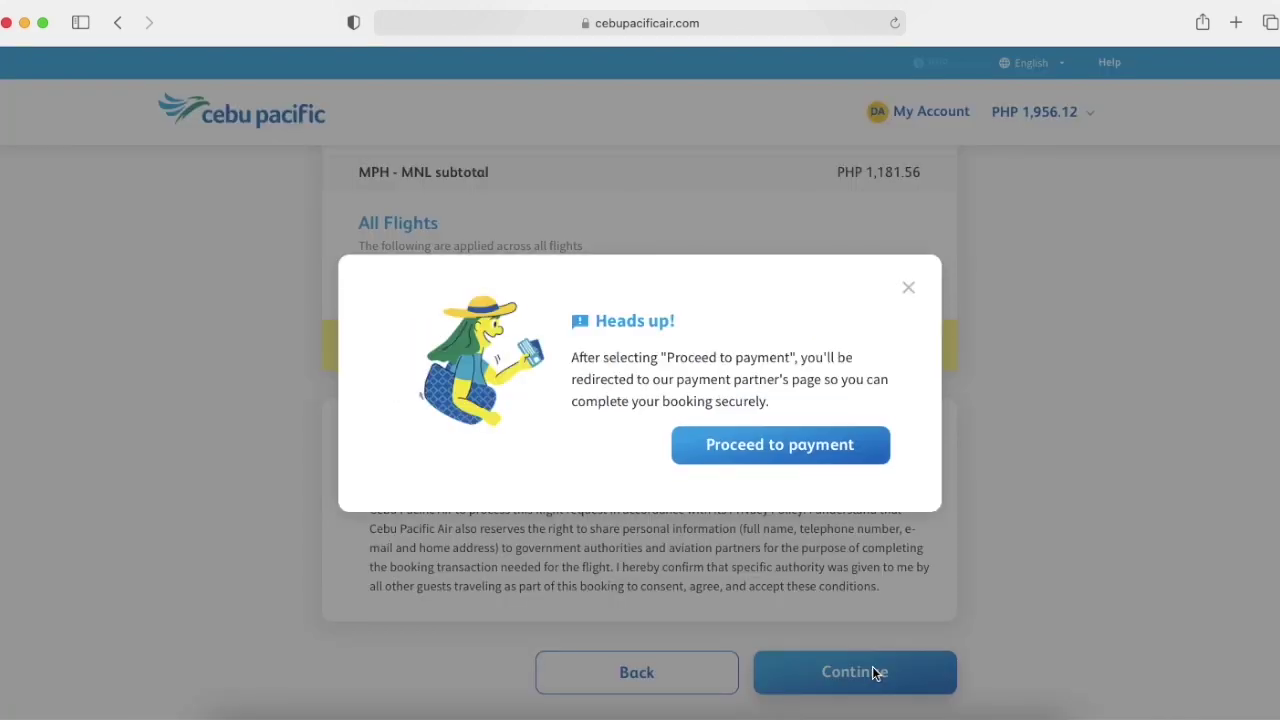
{"action": "left_click", "coordinate": [771, 452]}
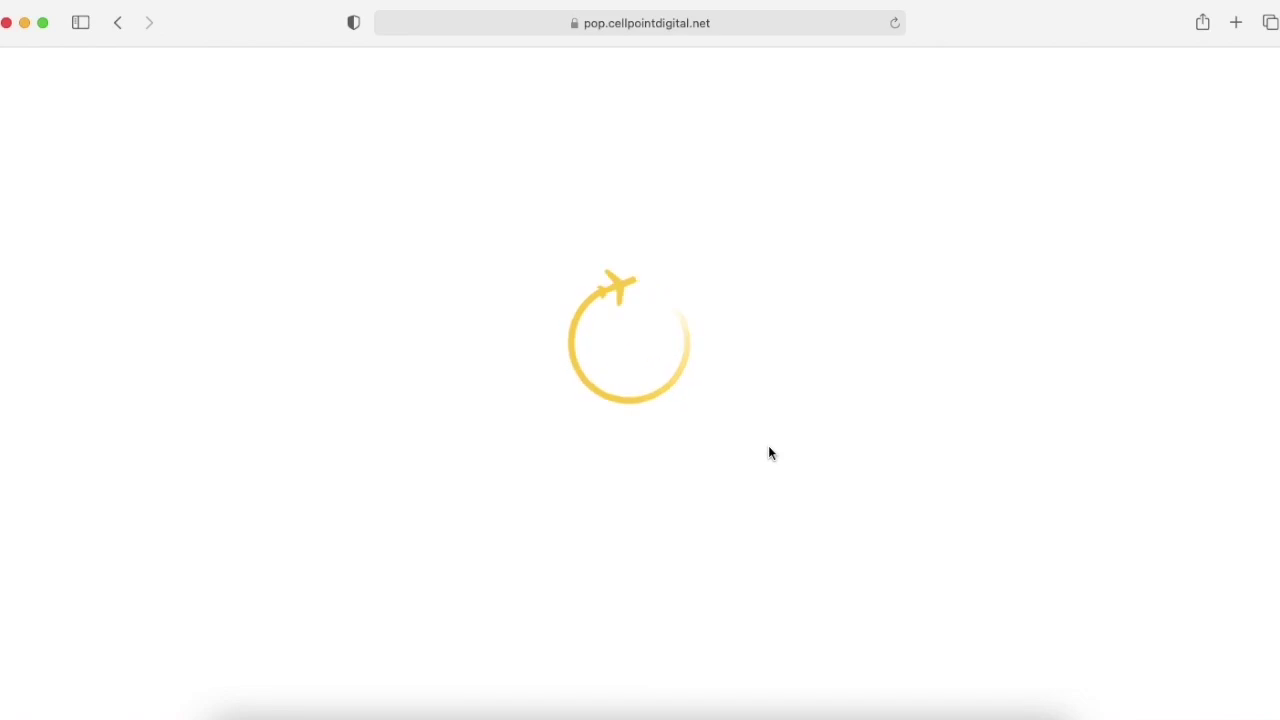
Review the PHP 1,956.12 Travel Fund payment, leaving PHP 30,150.89, and submit it.
{"action": "scroll", "coordinate": [769, 453], "scroll_direction": "down", "scroll_amount": 3}
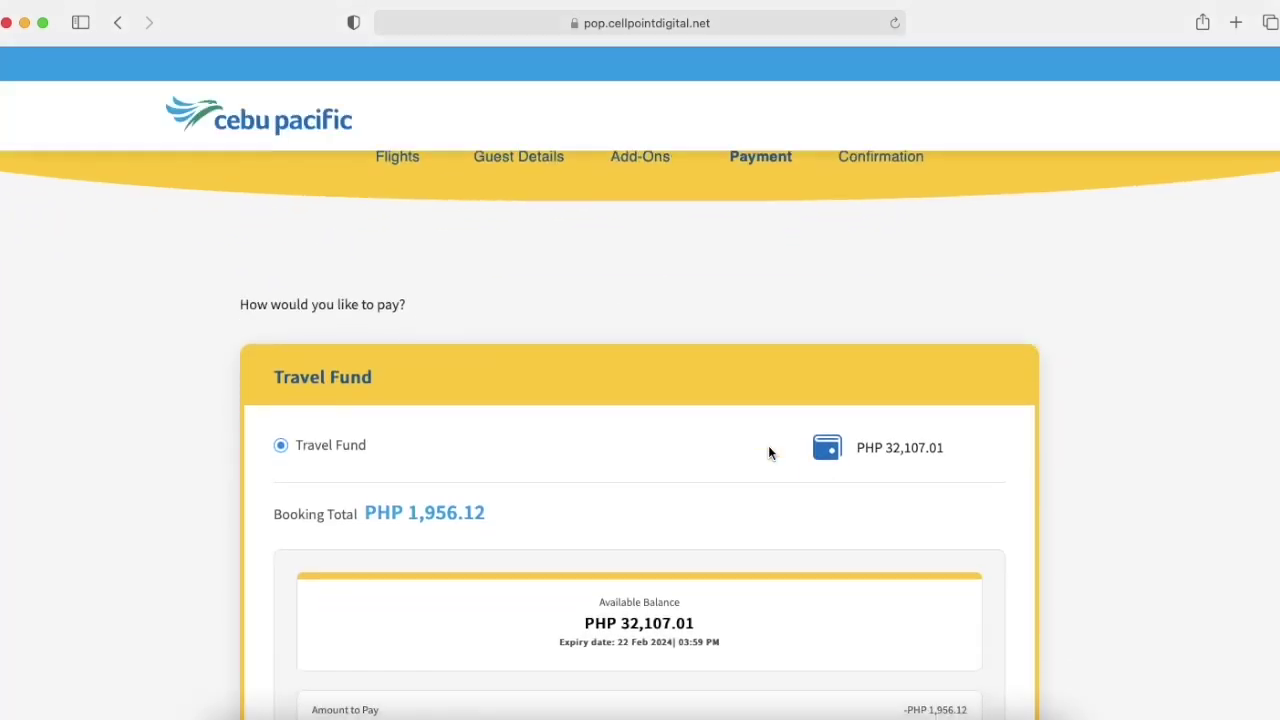
{"action": "scroll", "coordinate": [769, 453], "scroll_direction": "down", "scroll_amount": 2}
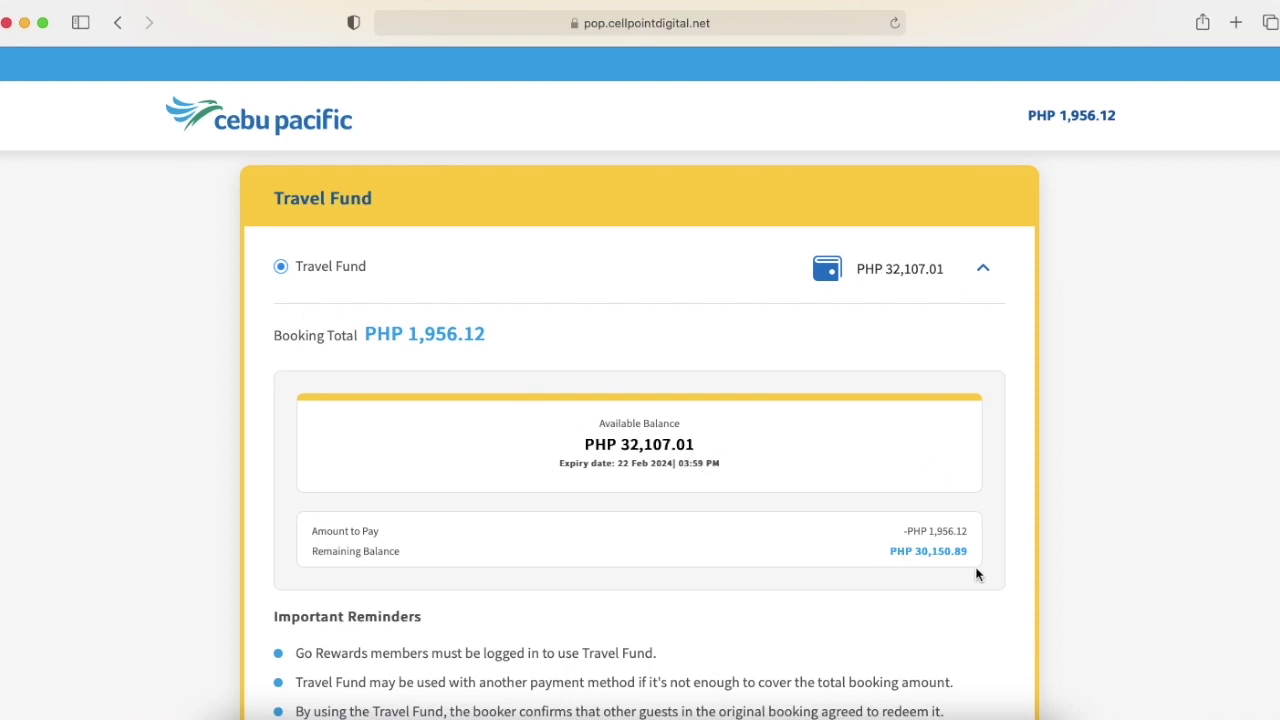
{"action": "scroll", "coordinate": [977, 574], "scroll_direction": "down", "scroll_amount": 1}
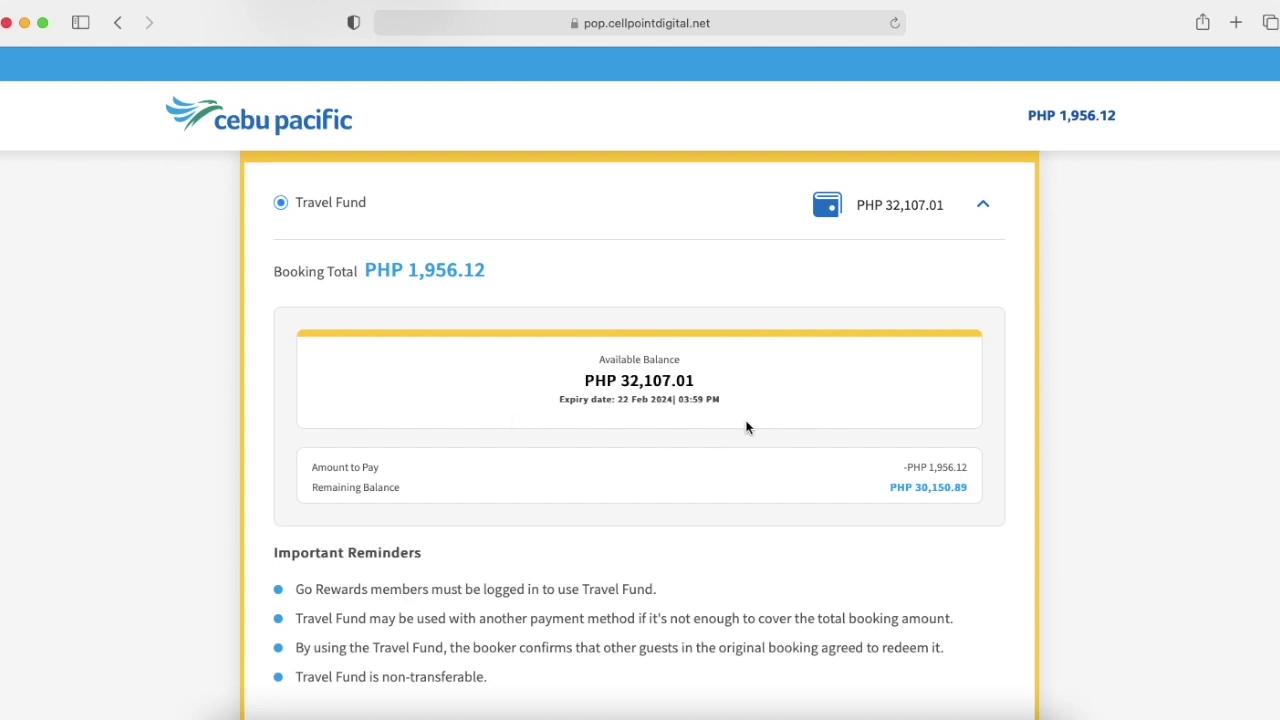
{"action": "scroll", "coordinate": [745, 428], "scroll_direction": "down", "scroll_amount": 4}
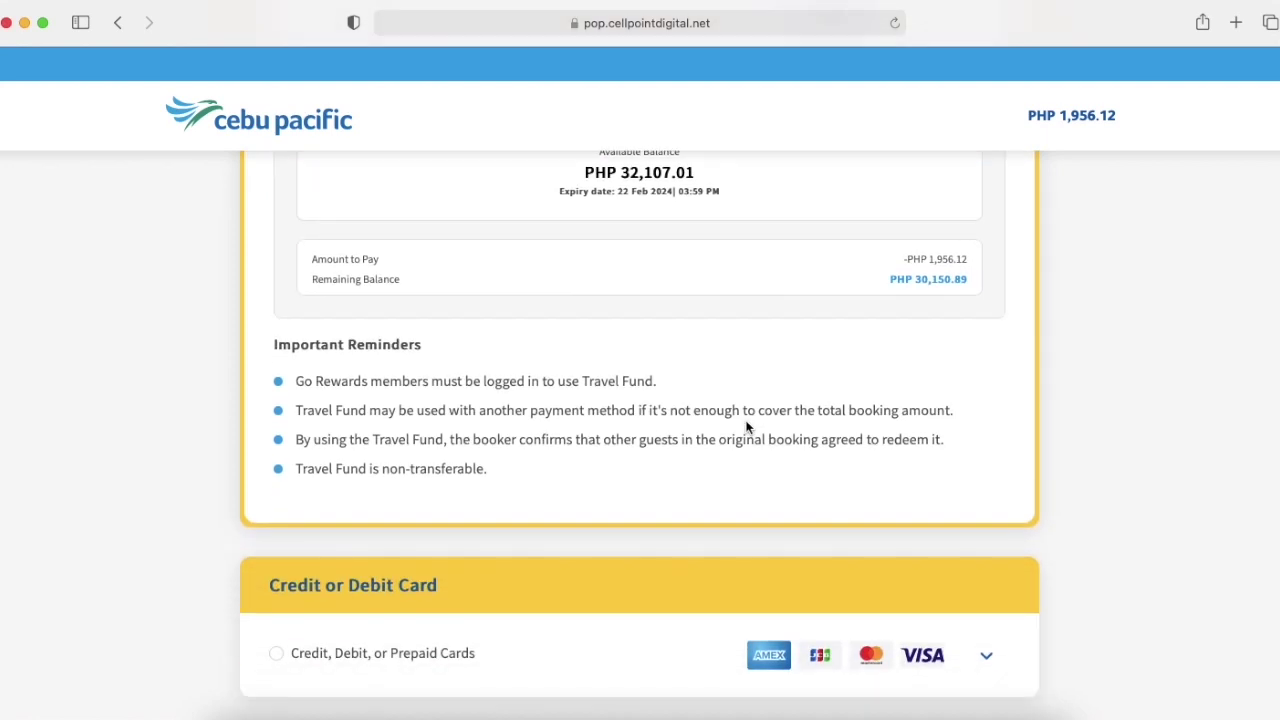
{"action": "scroll", "coordinate": [745, 428], "scroll_direction": "down", "scroll_amount": 10}
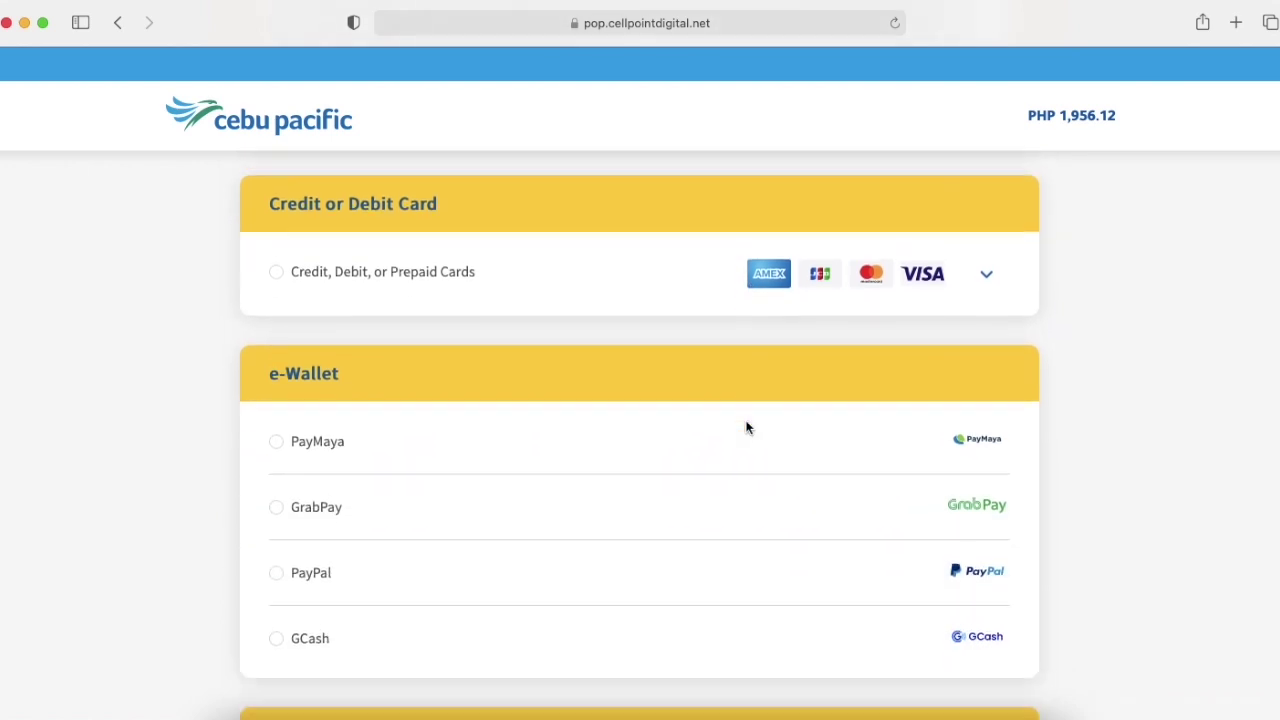
{"action": "scroll", "coordinate": [748, 429], "scroll_direction": "down", "scroll_amount": 5}
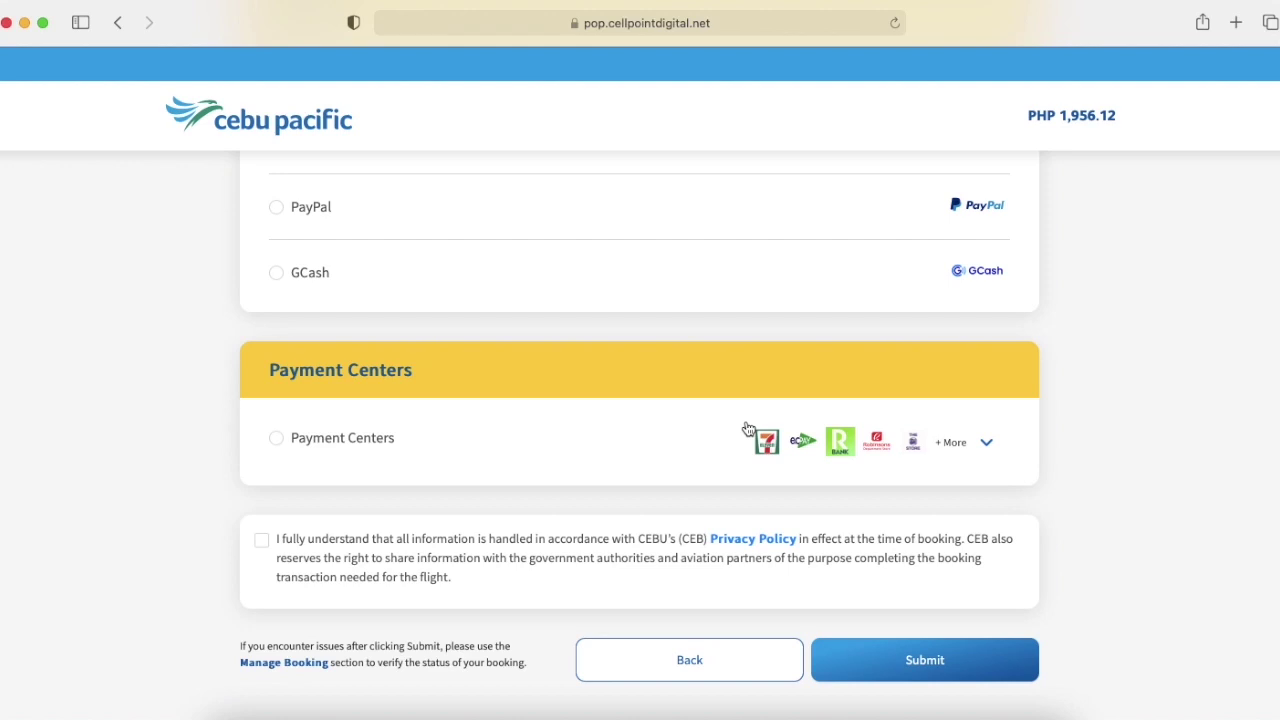
{"action": "scroll", "coordinate": [748, 429], "scroll_direction": "down", "scroll_amount": 2}
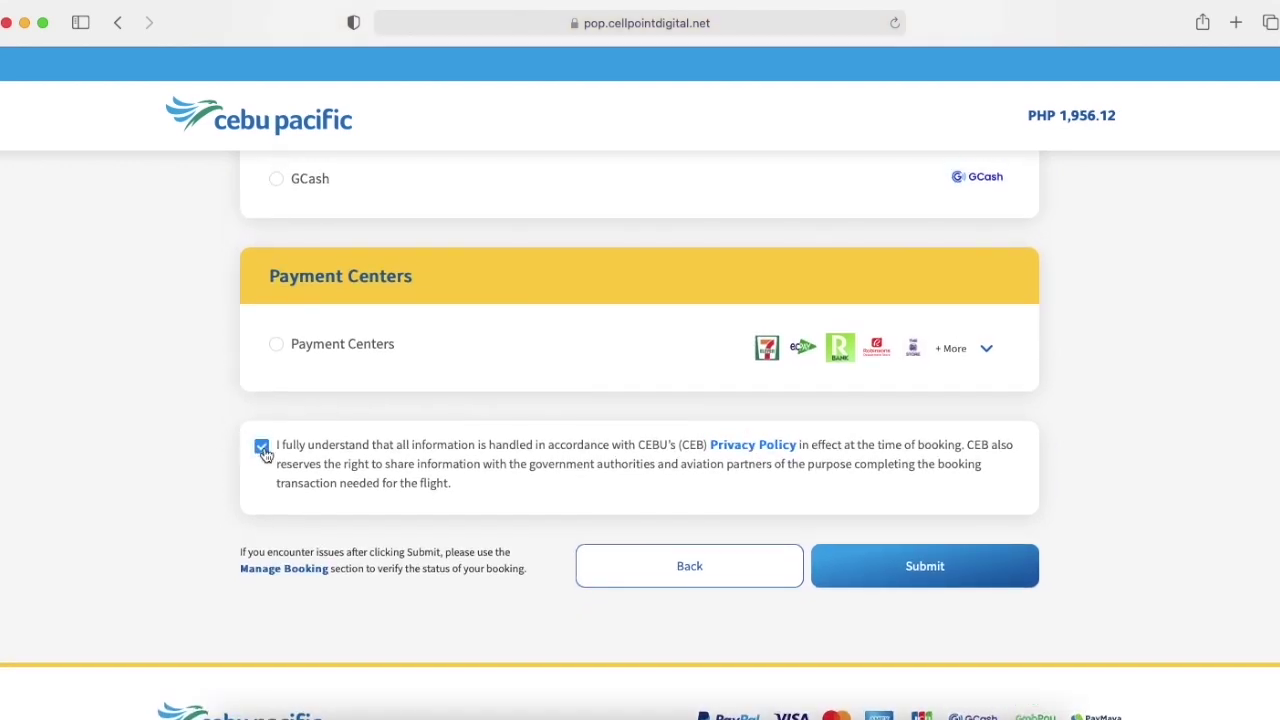
{"action": "left_click", "coordinate": [1010, 551]}
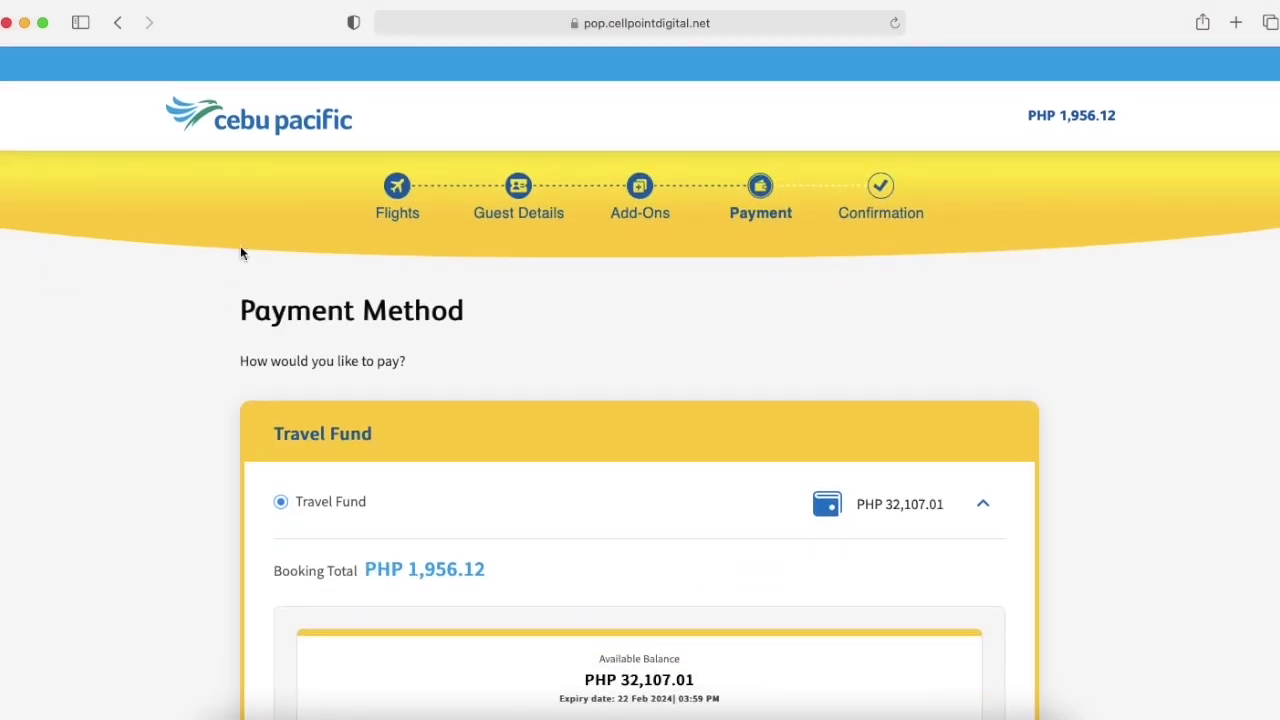
{"action": "scroll", "coordinate": [645, 355], "scroll_direction": "down", "scroll_amount": 3}
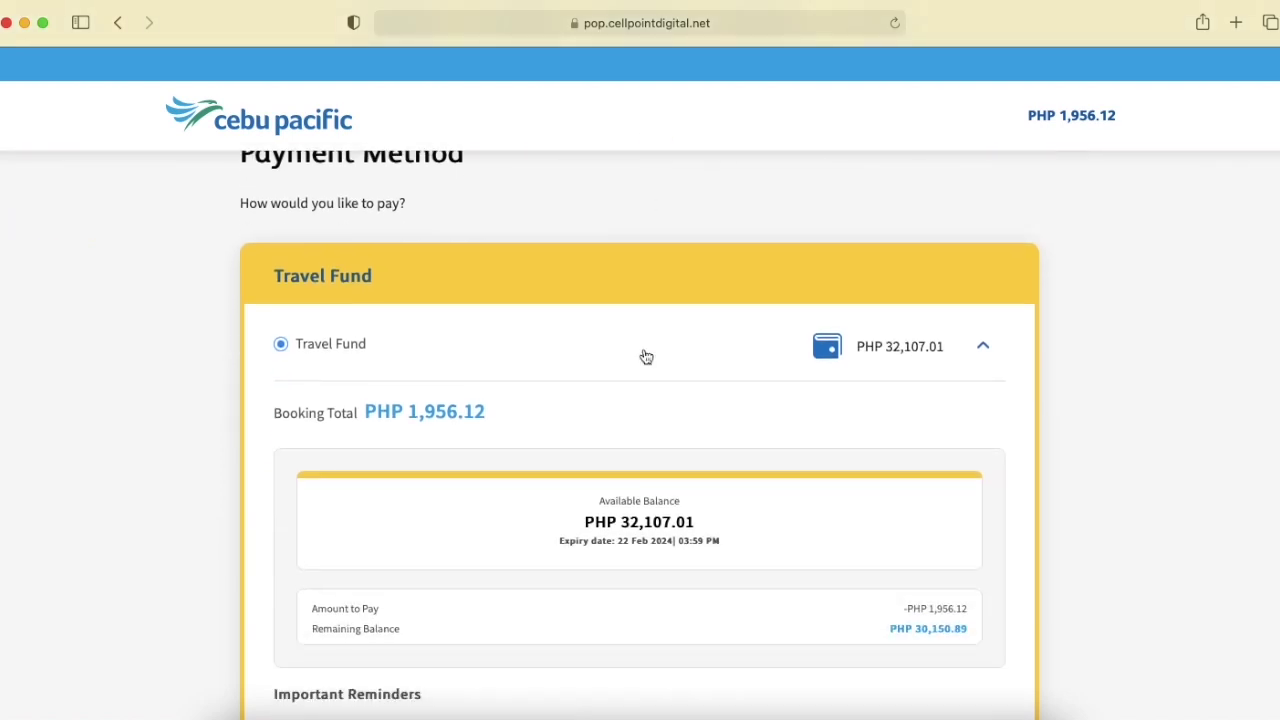
{"action": "scroll", "coordinate": [645, 356], "scroll_direction": "down", "scroll_amount": 2}
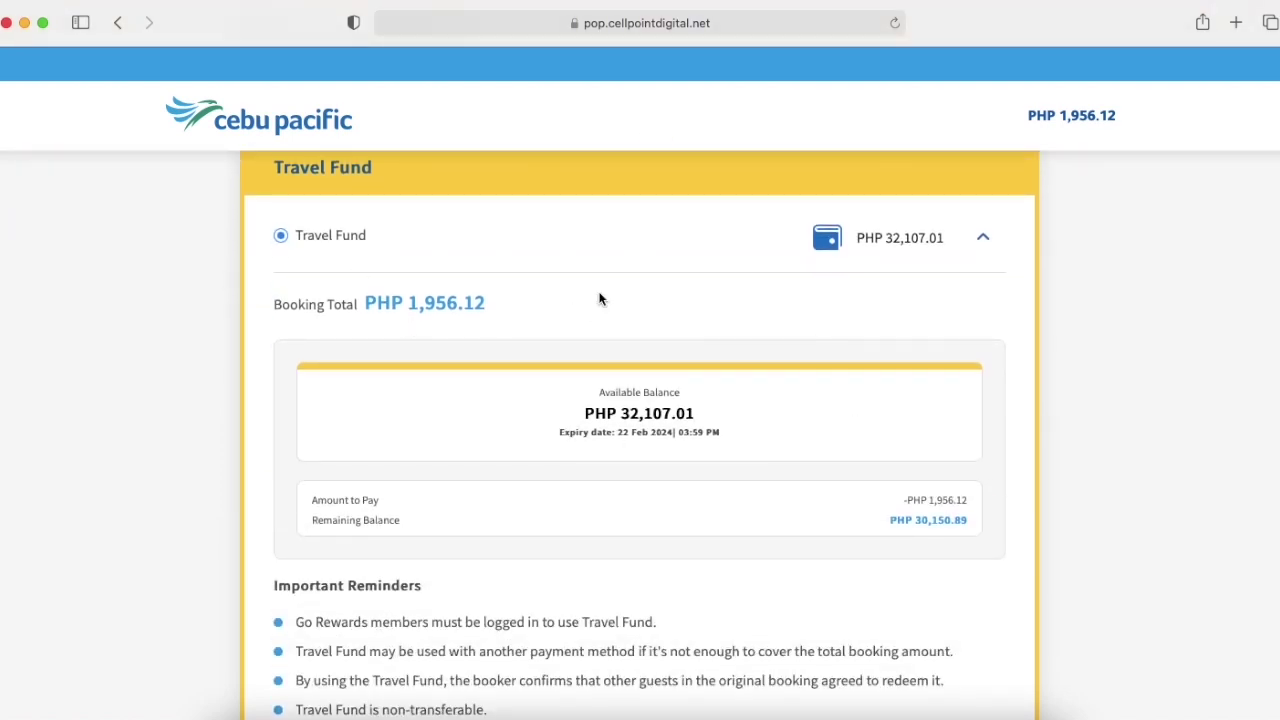
{"action": "scroll", "coordinate": [588, 502], "scroll_direction": "up", "scroll_amount": 5}
{"action": "scroll", "coordinate": [588, 502], "scroll_direction": "down", "scroll_amount": 15}
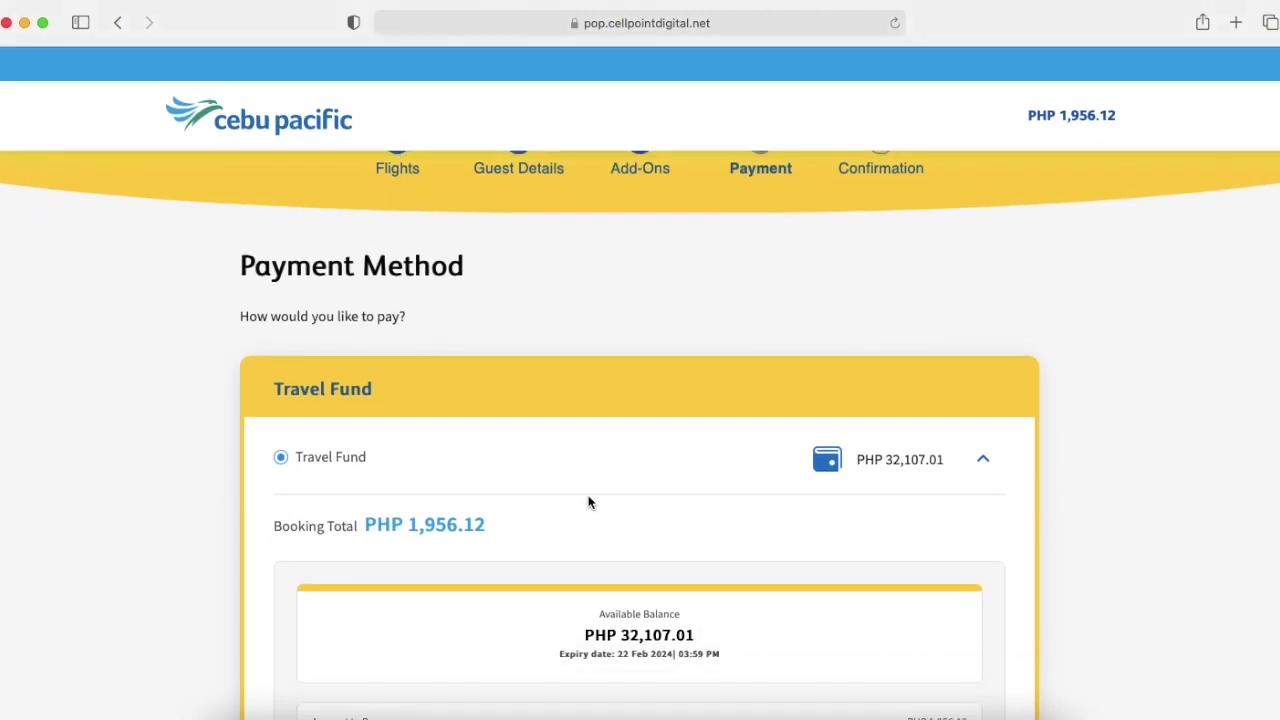
{"action": "scroll", "coordinate": [588, 502], "scroll_direction": "up", "scroll_amount": 15}
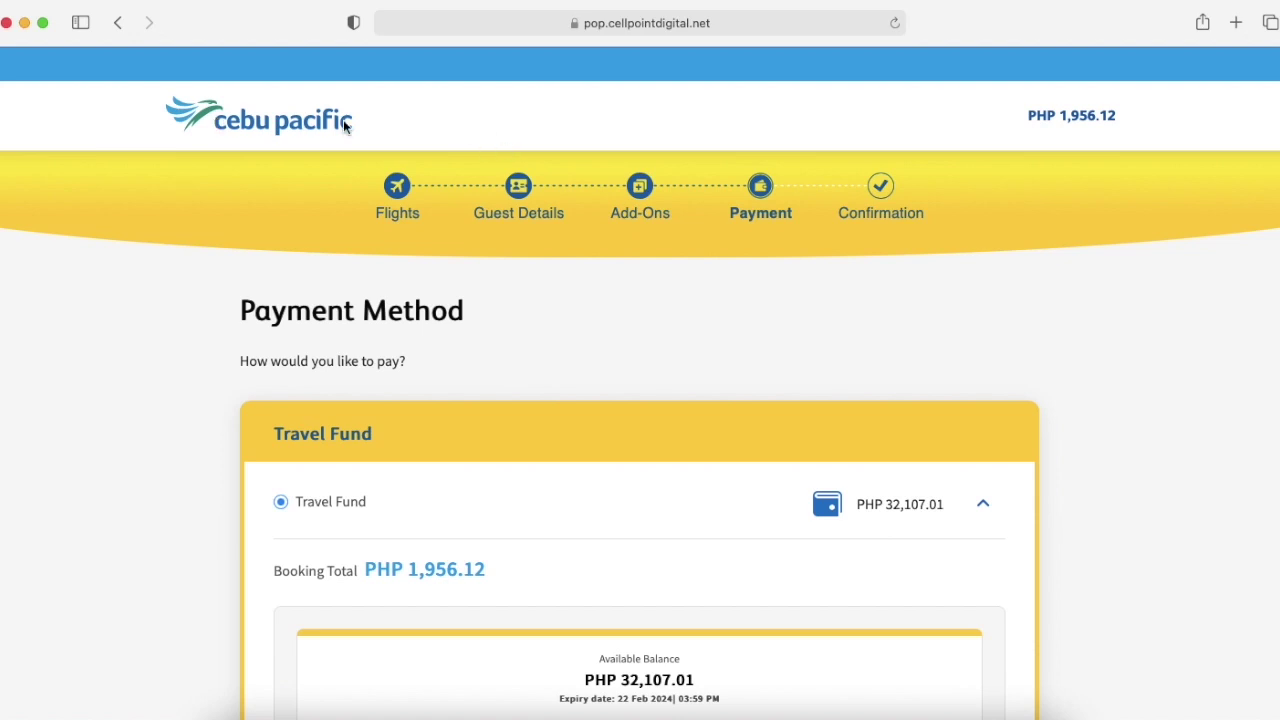
Load cebupacificair.com, go to the homepage, and close the Search Flight overlay.
{"action": "left_click", "coordinate": [593, 23]}
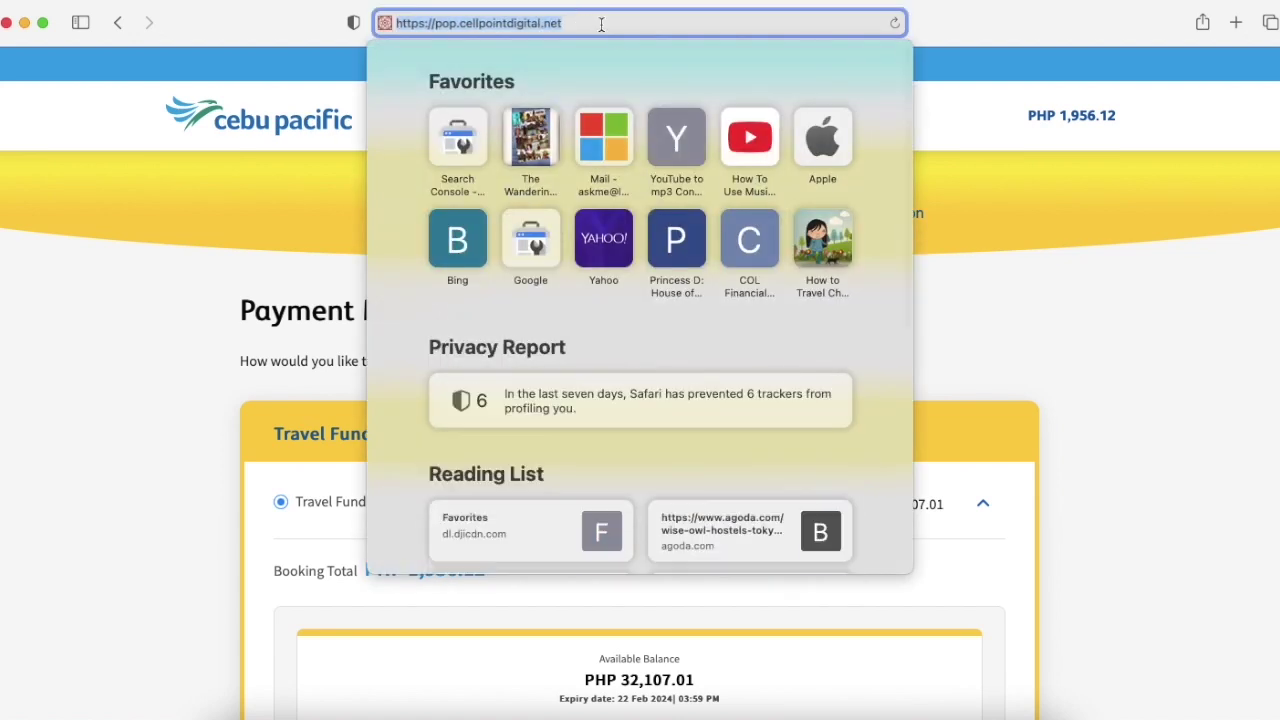
{"action": "type", "text": "ce"}
{"action": "key", "text": "Return"}
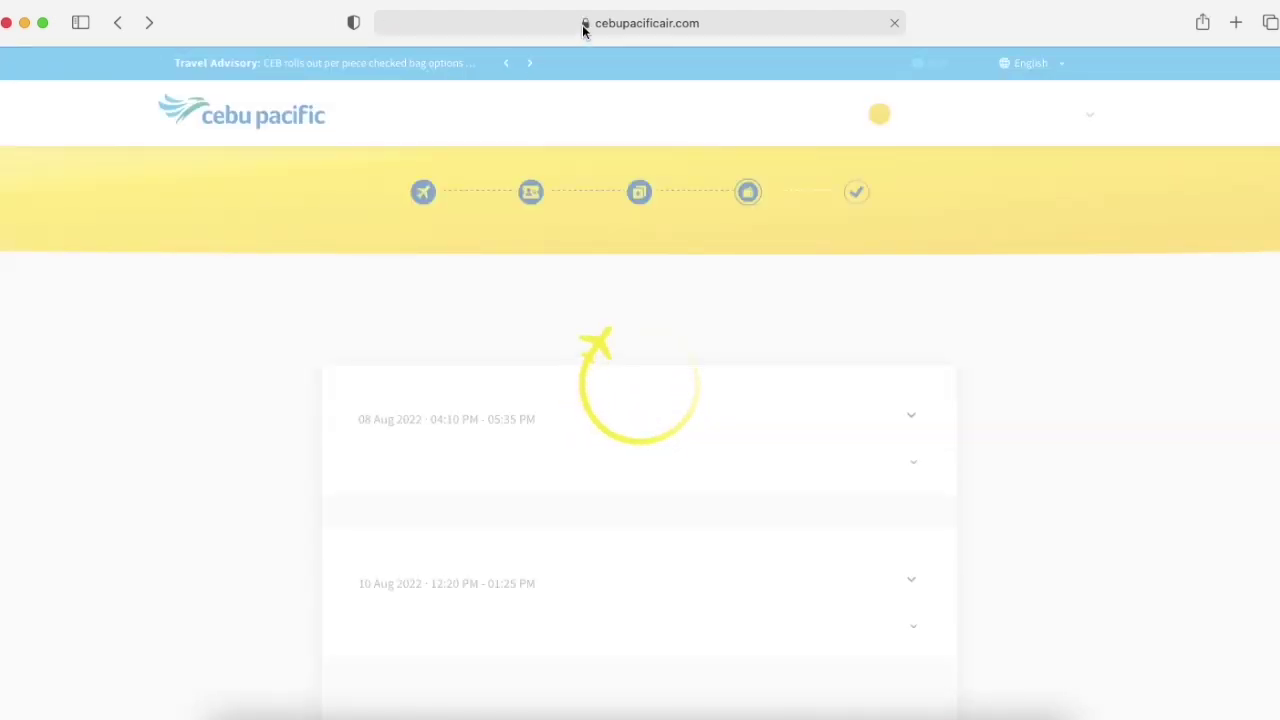
{"action": "left_click", "coordinate": [197, 117]}
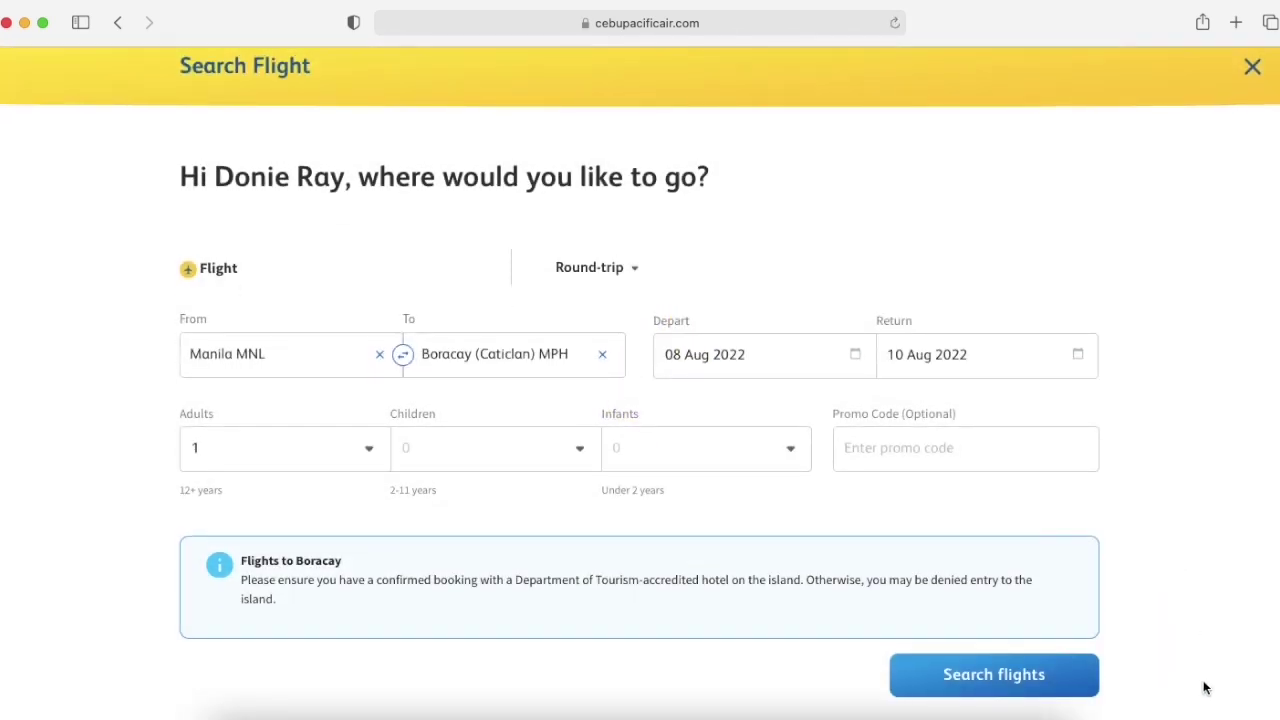
{"action": "scroll", "coordinate": [1157, 419], "scroll_direction": "up", "scroll_amount": 1}
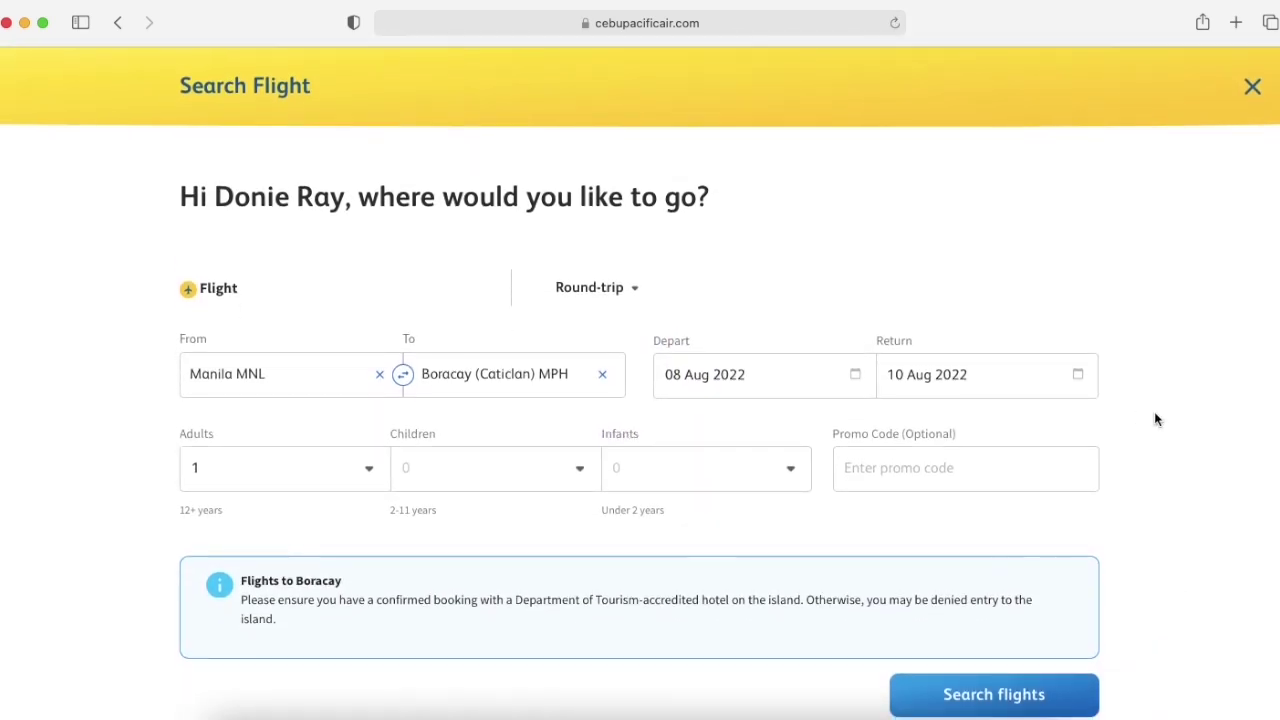
{"action": "left_click", "coordinate": [1253, 88]}
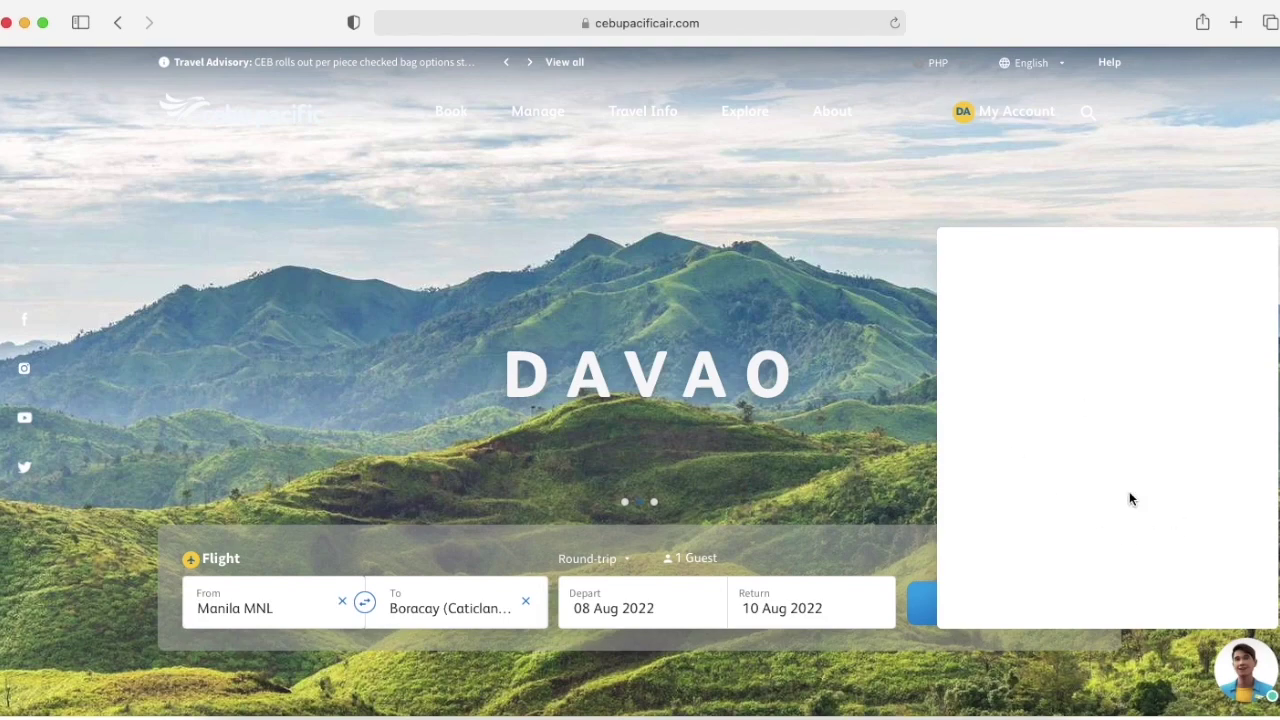
Accept the Charlie chatbot's terms with 'Yes, I agree'.
{"action": "scroll", "coordinate": [1124, 514], "scroll_direction": "down", "scroll_amount": 3}
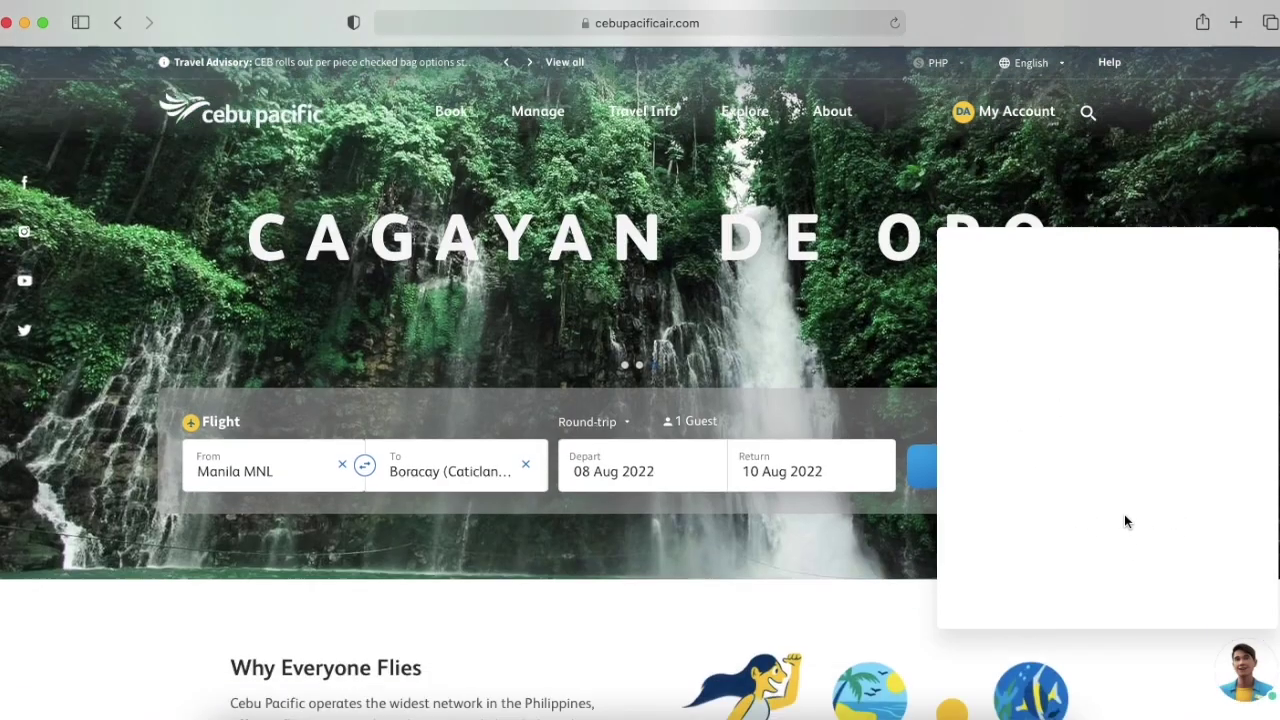
{"action": "scroll", "coordinate": [1124, 514], "scroll_direction": "up", "scroll_amount": 3}
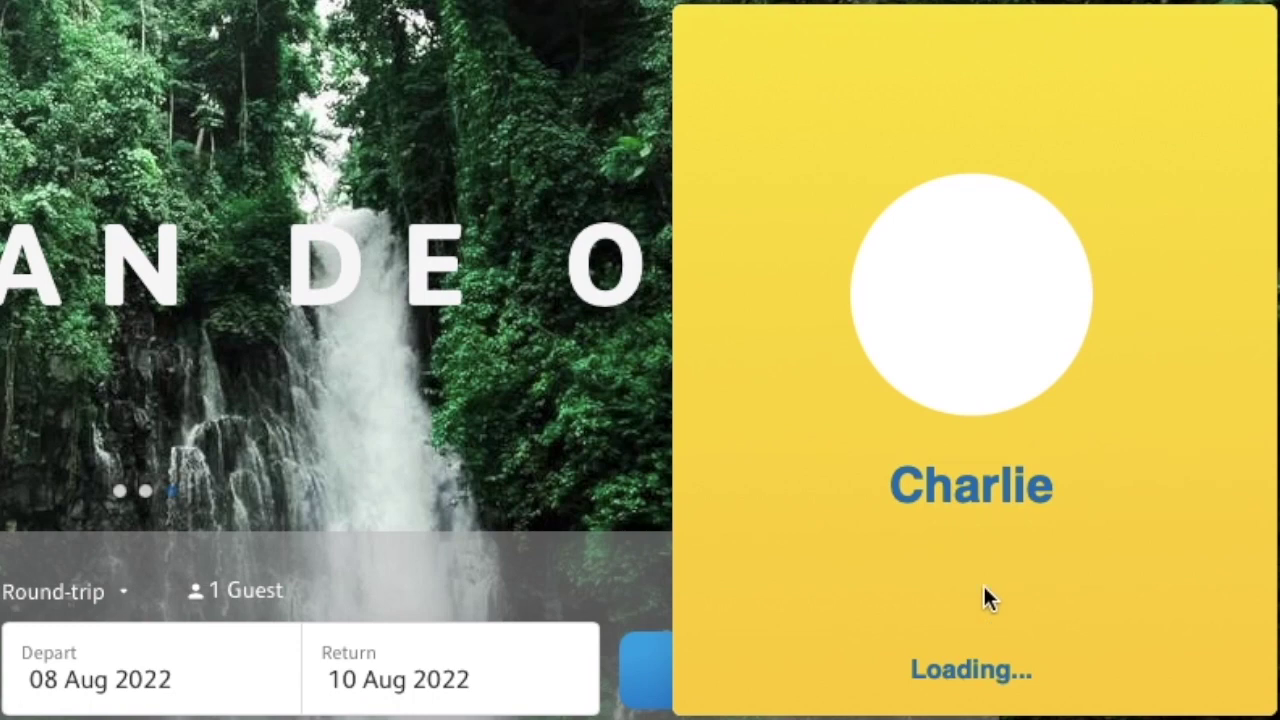
{"action": "scroll", "coordinate": [935, 520], "scroll_direction": "down", "scroll_amount": 3}
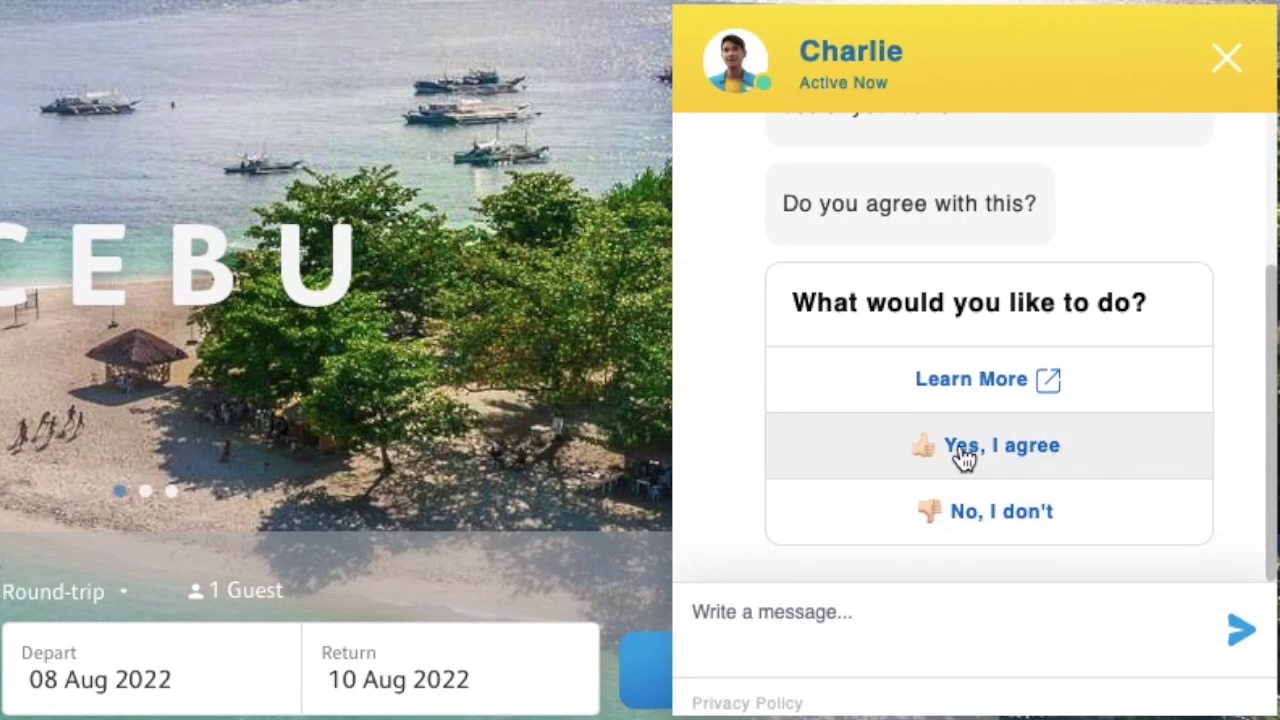
{"action": "left_click", "coordinate": [965, 457]}
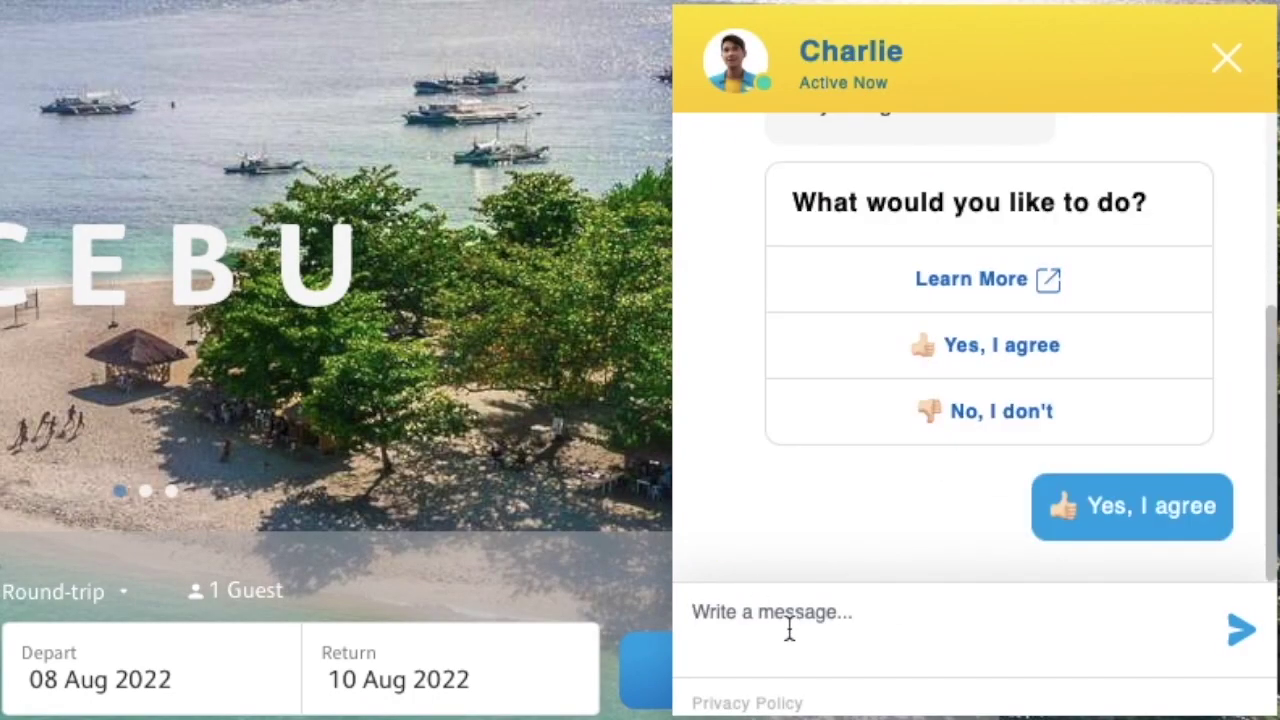
Send Charlie the messages 'travel' and then 'travel fund'.
{"action": "left_click", "coordinate": [789, 625]}
{"action": "type", "text": "t"}
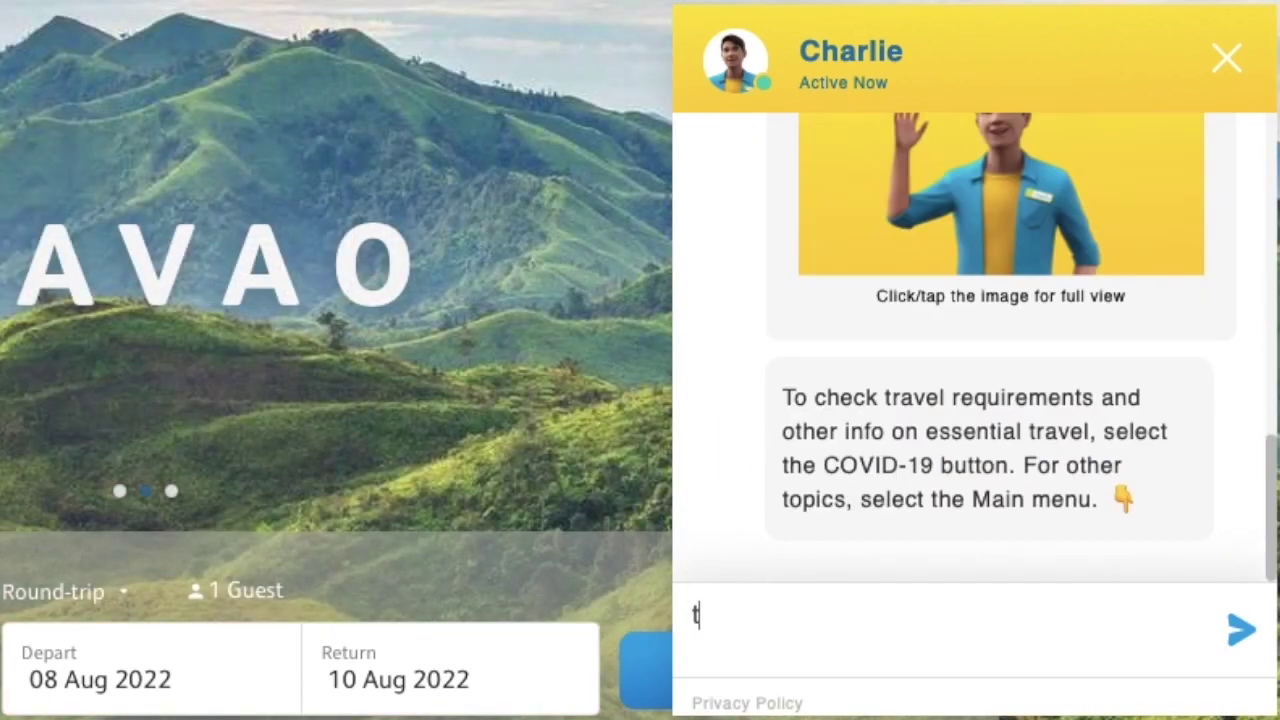
{"action": "type", "text": "ravel"}
{"action": "key", "text": "Return"}
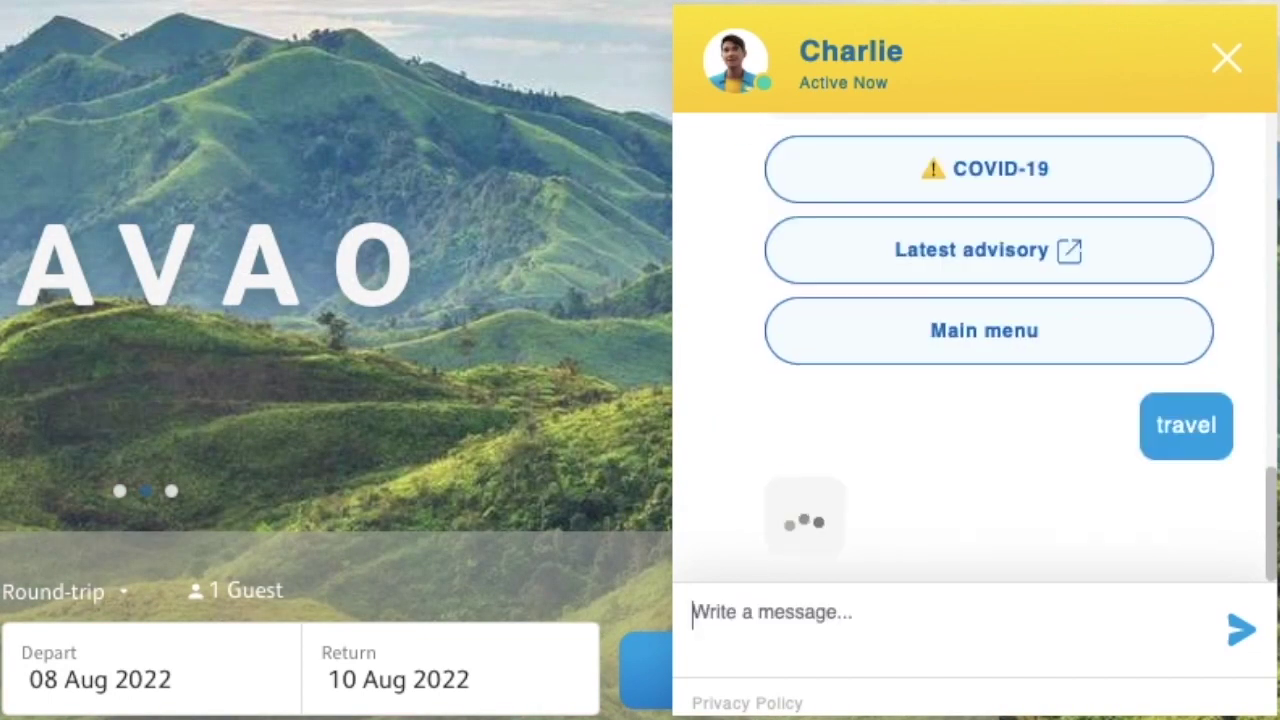
{"action": "type", "text": "travel fun"}
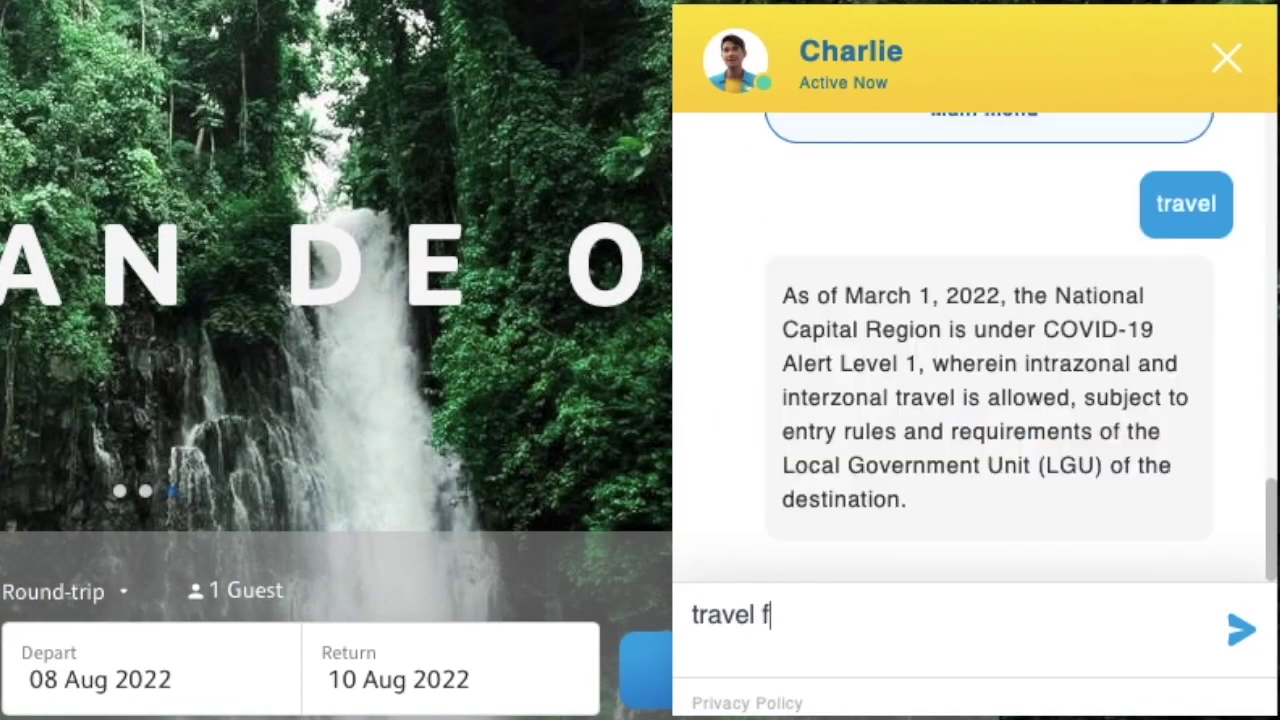
{"action": "type", "text": "d"}
{"action": "key", "text": "Return"}
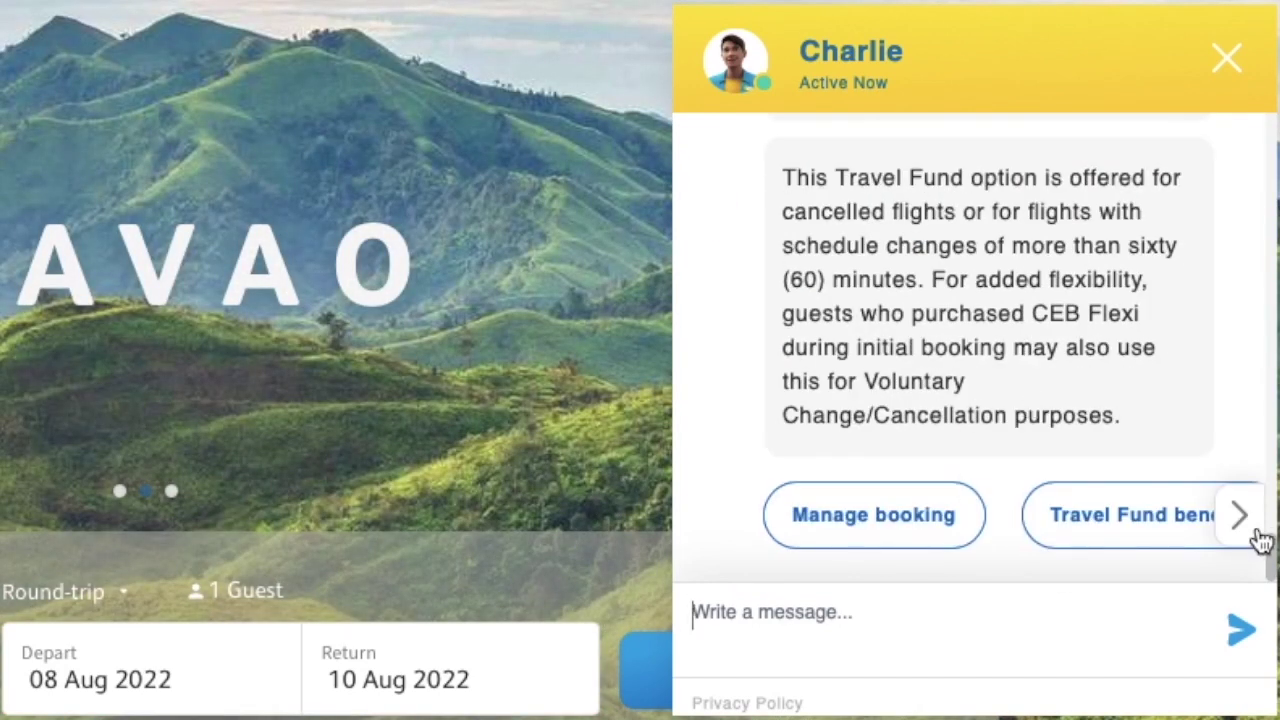
Ask Charlie how to use Travel Fund via the 'Use Travel Fund' quick reply.
{"action": "left_click", "coordinate": [1250, 525]}
{"action": "left_click", "coordinate": [1250, 535]}
{"action": "left_click", "coordinate": [1250, 535]}
{"action": "left_click", "coordinate": [1250, 535]}
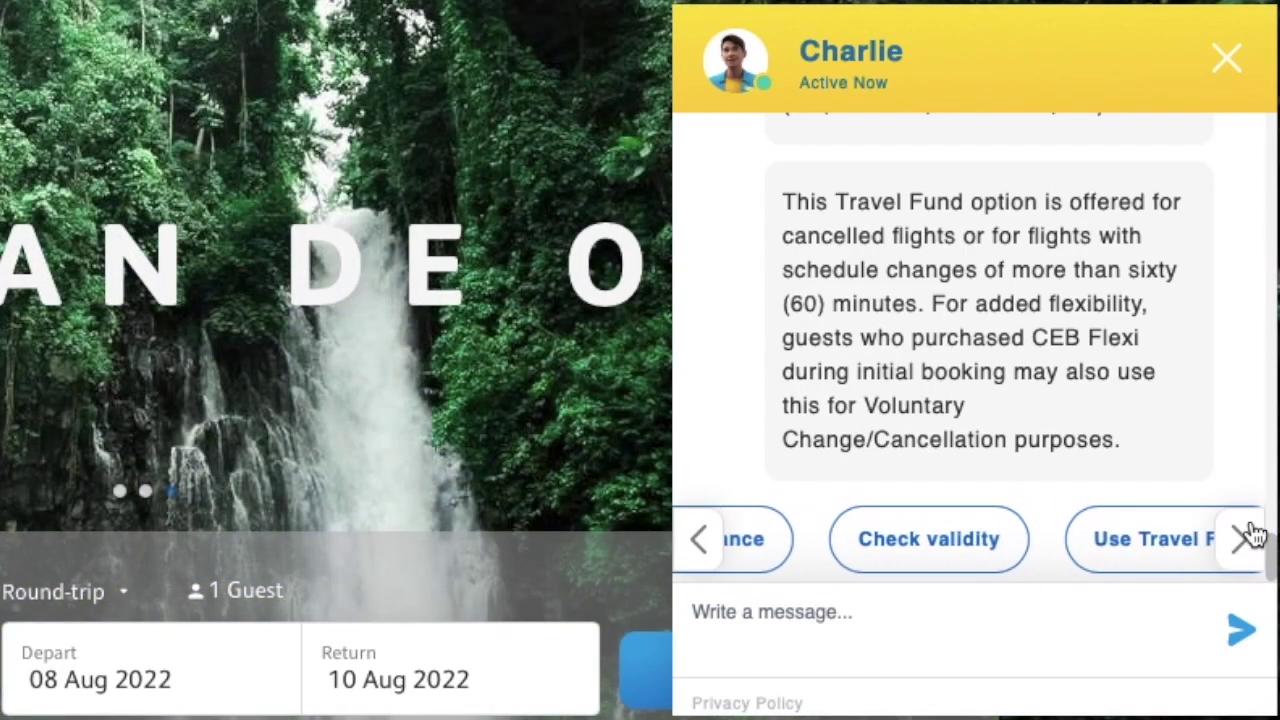
{"action": "left_click", "coordinate": [1172, 540]}
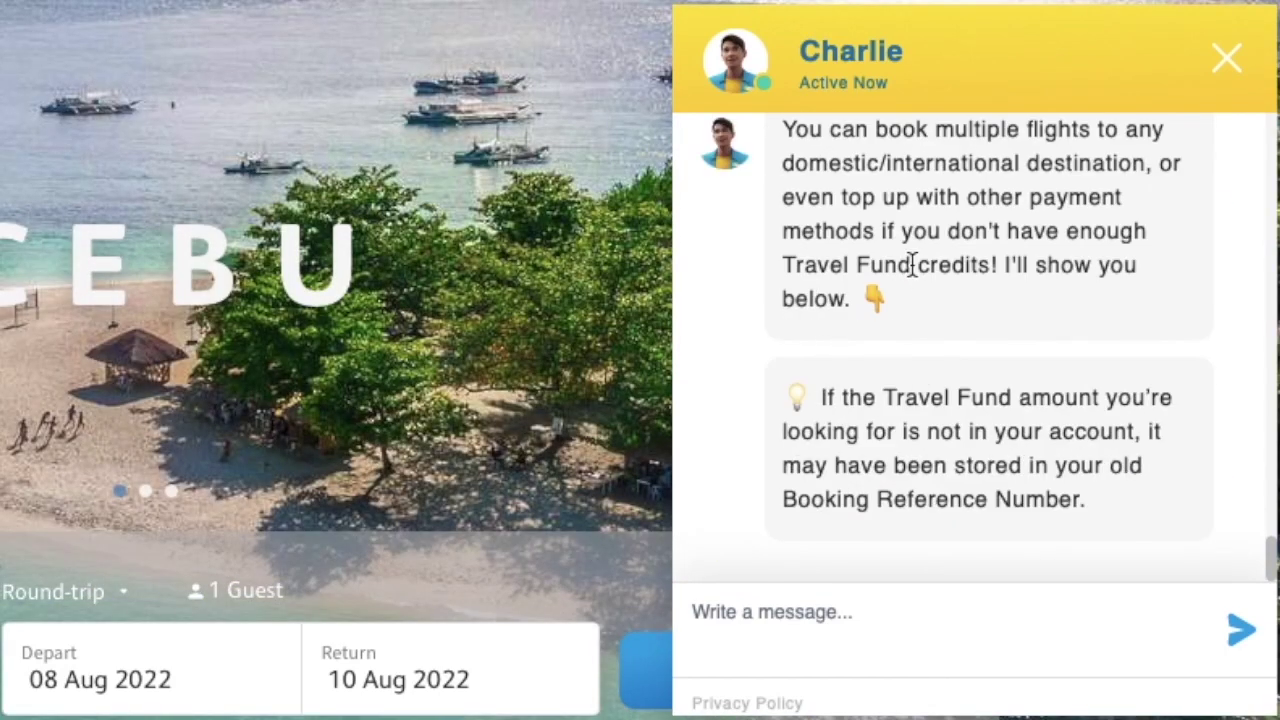
Ask Charlie 'Who can use the fund' and read its answer.
{"action": "scroll", "coordinate": [1025, 225], "scroll_direction": "up", "scroll_amount": 4}
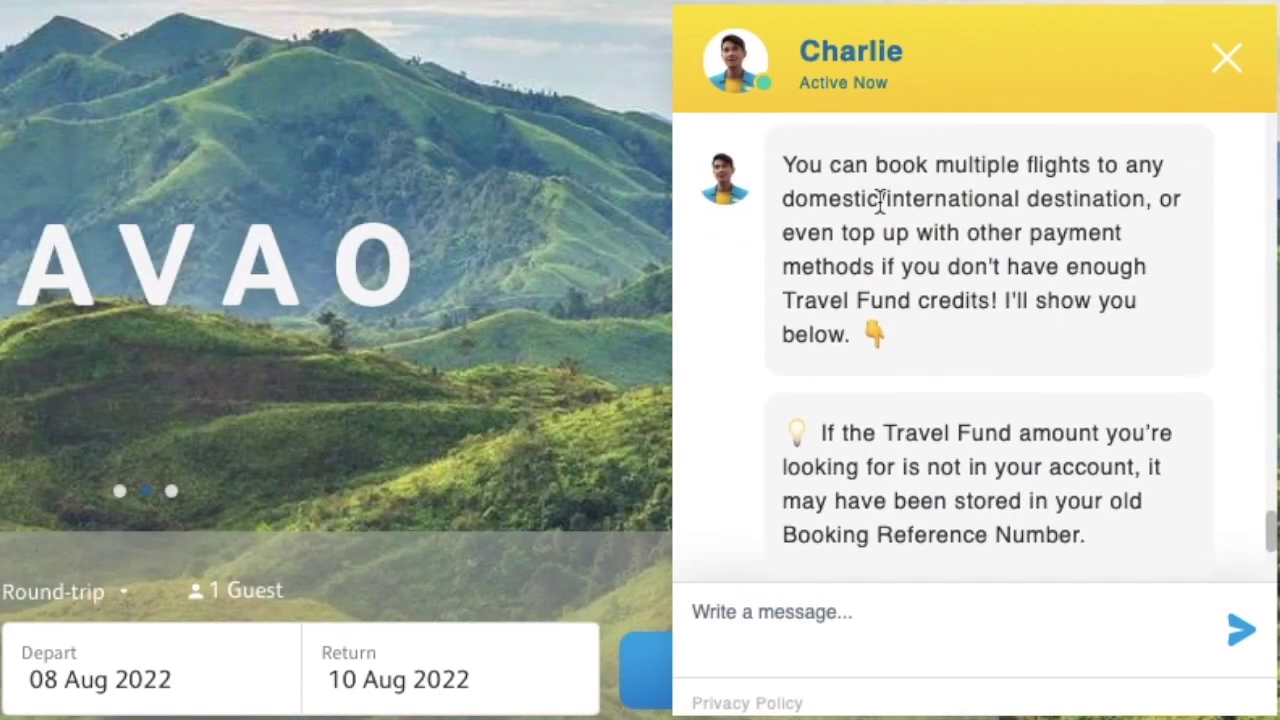
{"action": "scroll", "coordinate": [1018, 260], "scroll_direction": "down", "scroll_amount": 3}
{"action": "scroll", "coordinate": [1018, 260], "scroll_direction": "down", "scroll_amount": 2}
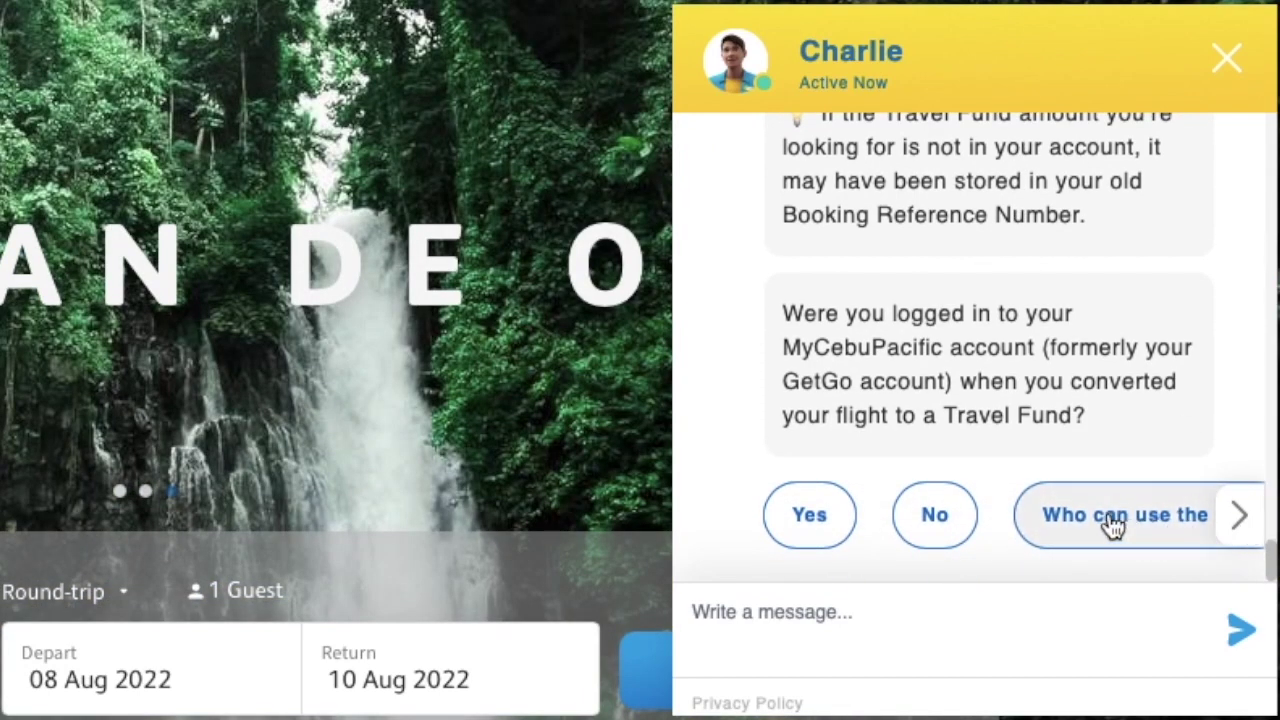
{"action": "left_click", "coordinate": [1237, 515]}
{"action": "left_click", "coordinate": [850, 526]}
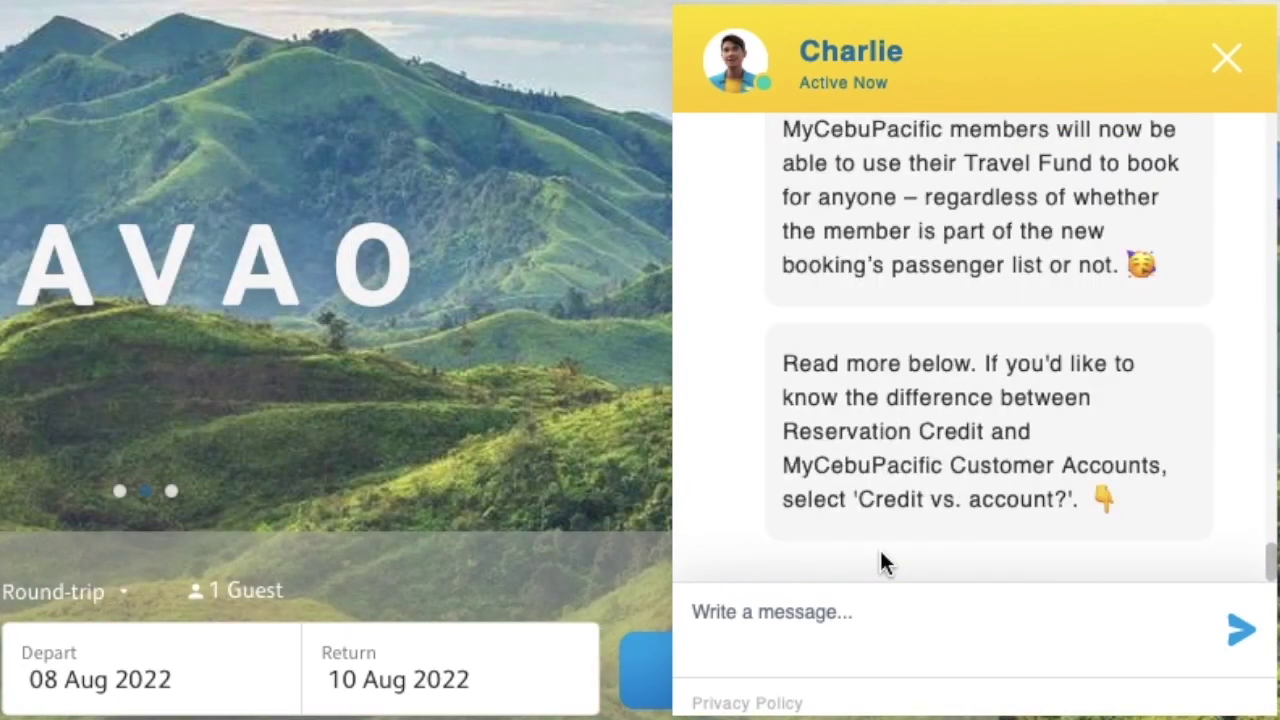
{"action": "scroll", "coordinate": [880, 550], "scroll_direction": "up", "scroll_amount": 2}
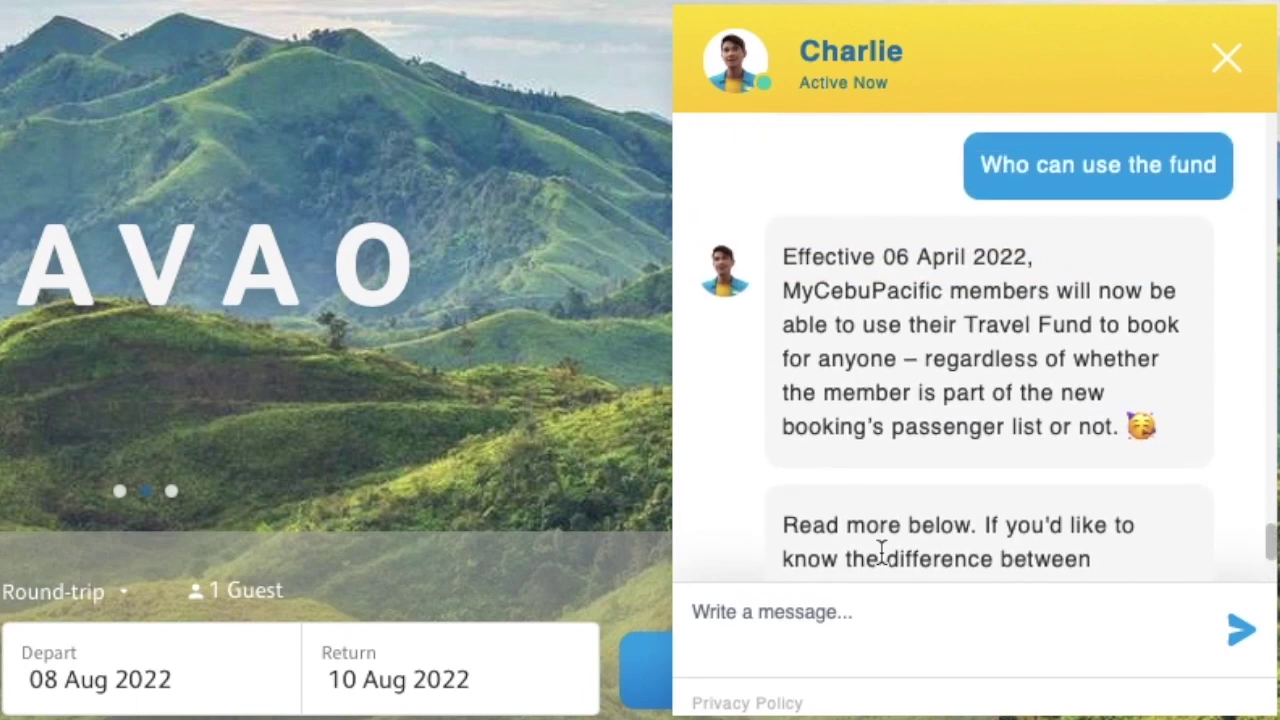